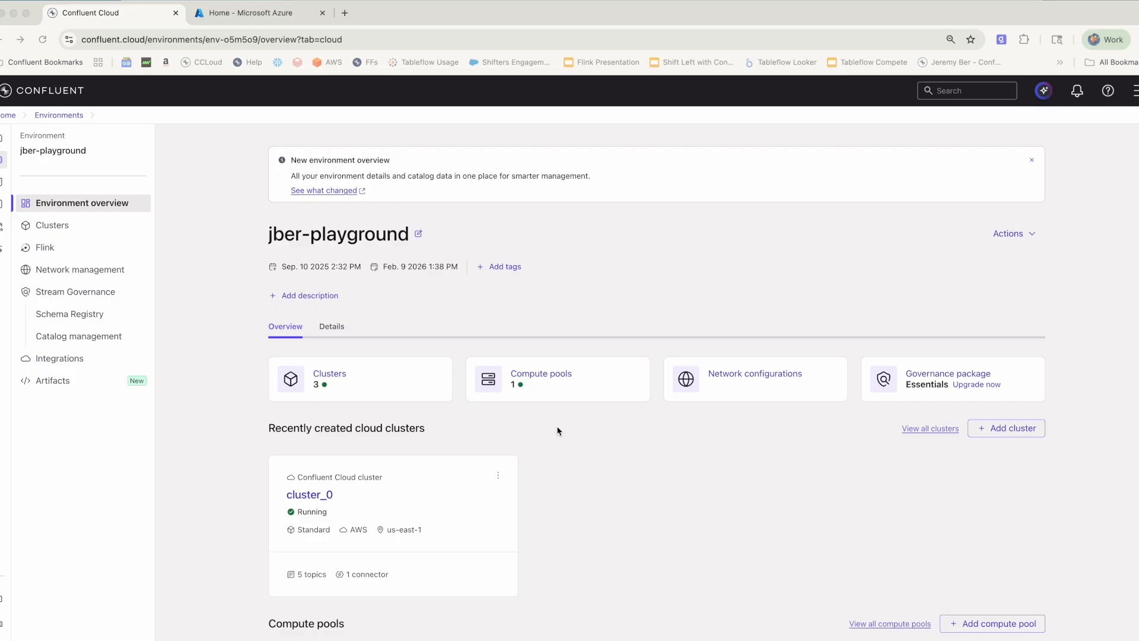
# Step: Launch a new Standard cluster named cluster_1 on Microsoft Azure in Virginia (eastus) with the 99.9% uptime SLA
pyautogui.click(68, 231)
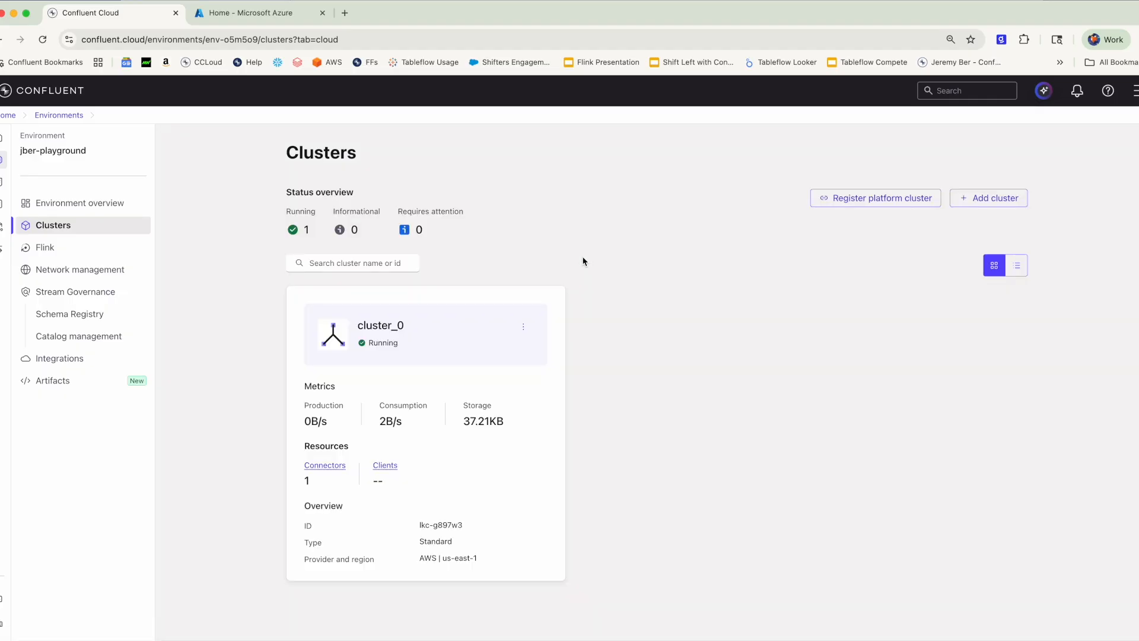
pyautogui.click(973, 199)
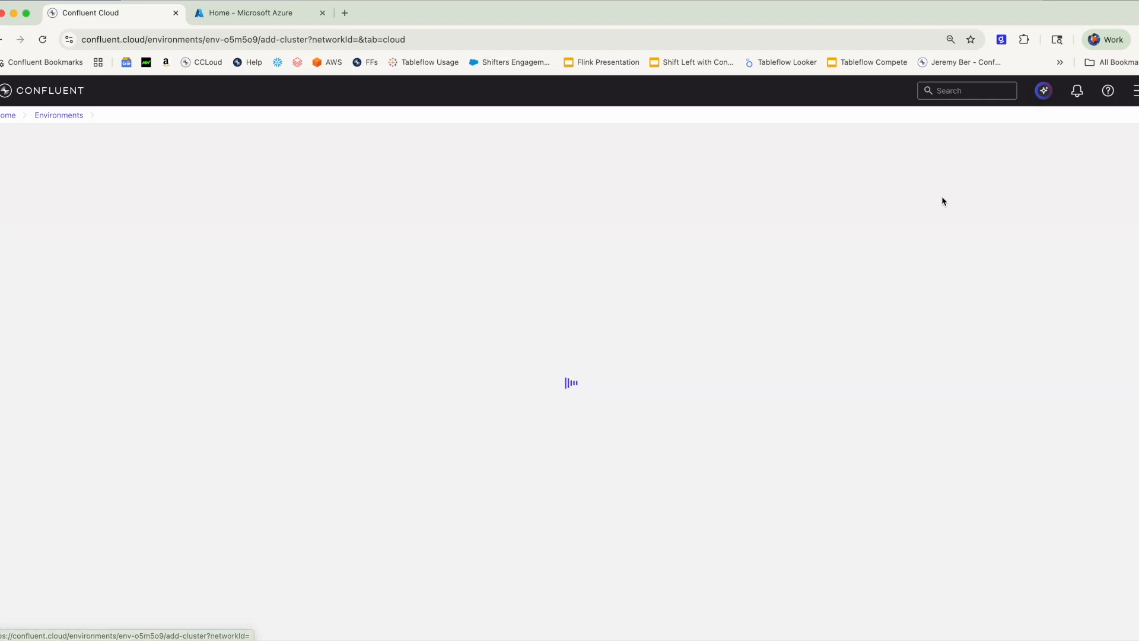
pyautogui.click(439, 574)
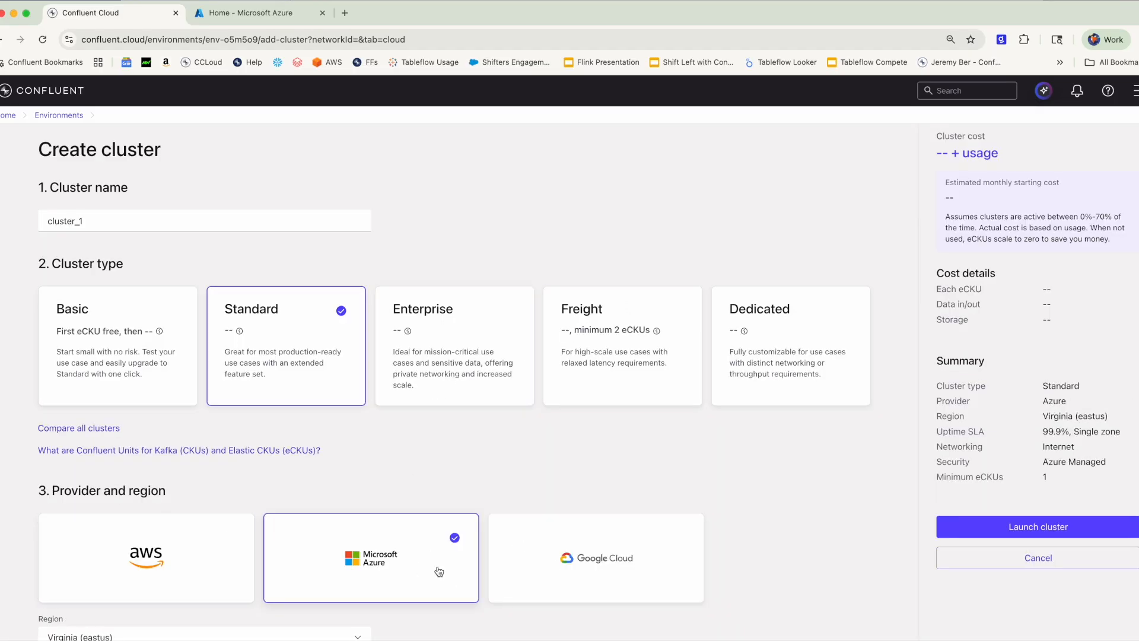
pyautogui.scroll(-5, 438, 573)
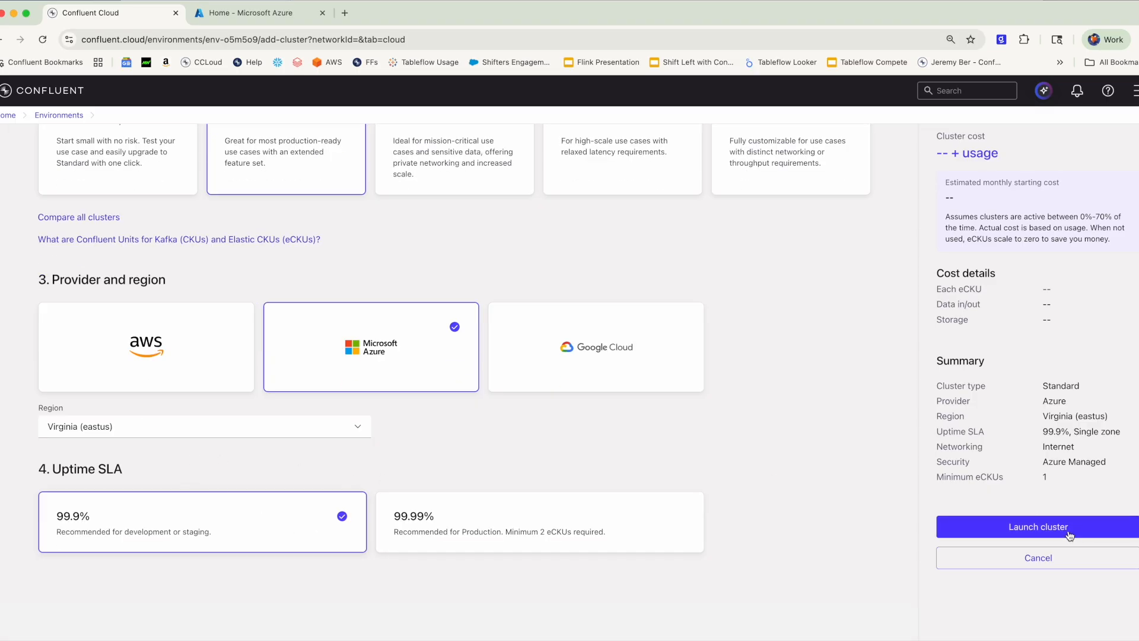
pyautogui.scroll(2, 593, 485)
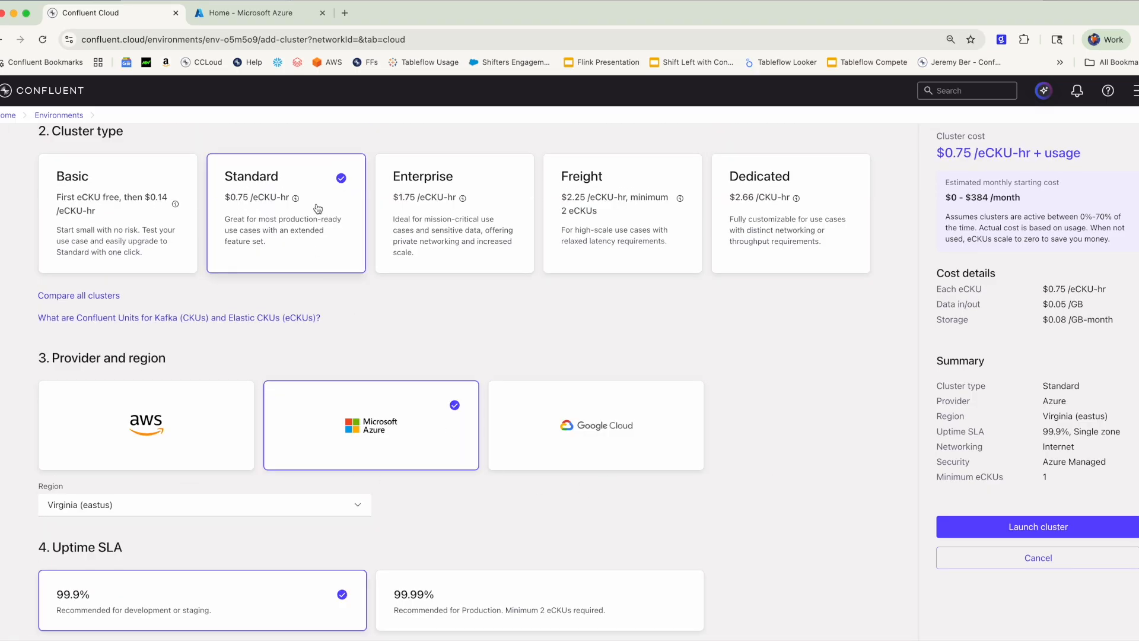
pyautogui.scroll(-3, 386, 471)
pyautogui.click(1006, 523)
# Step: Launch a Sample Data connector on cluster_1 with the Stock trades template and open the cluster's topics list
pyautogui.click(72, 293)
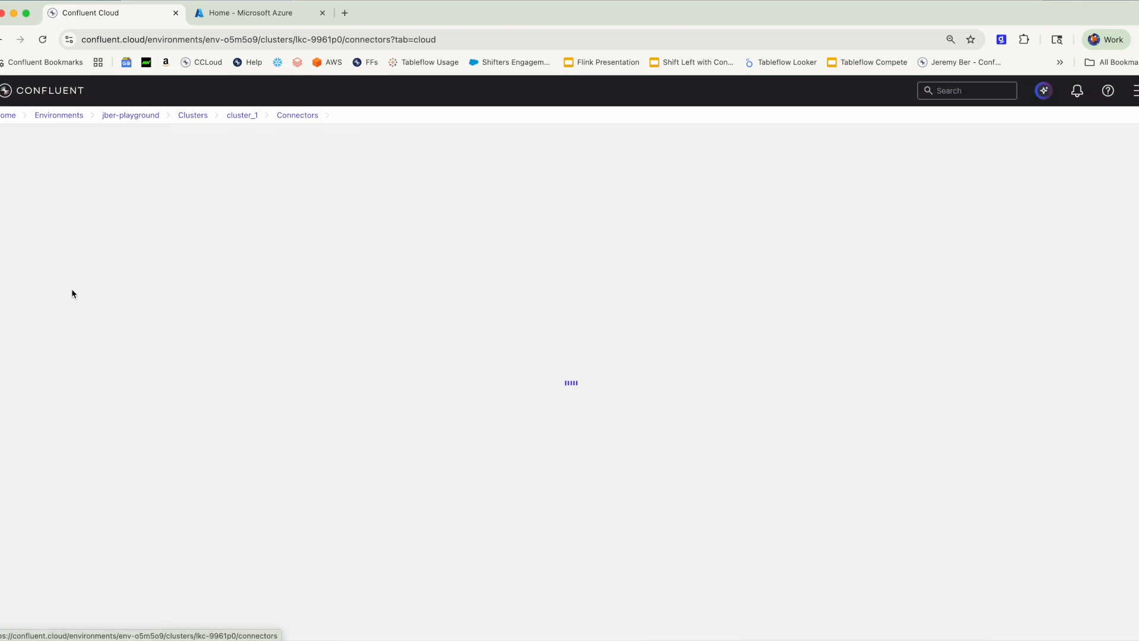
pyautogui.click(349, 348)
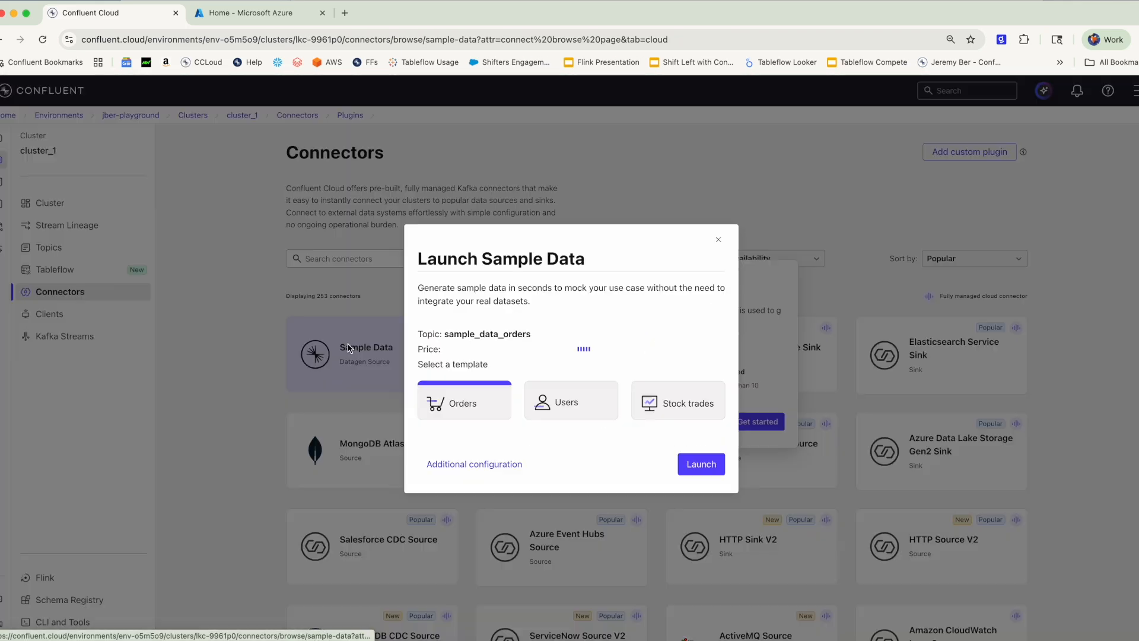
pyautogui.click(664, 402)
pyautogui.click(700, 464)
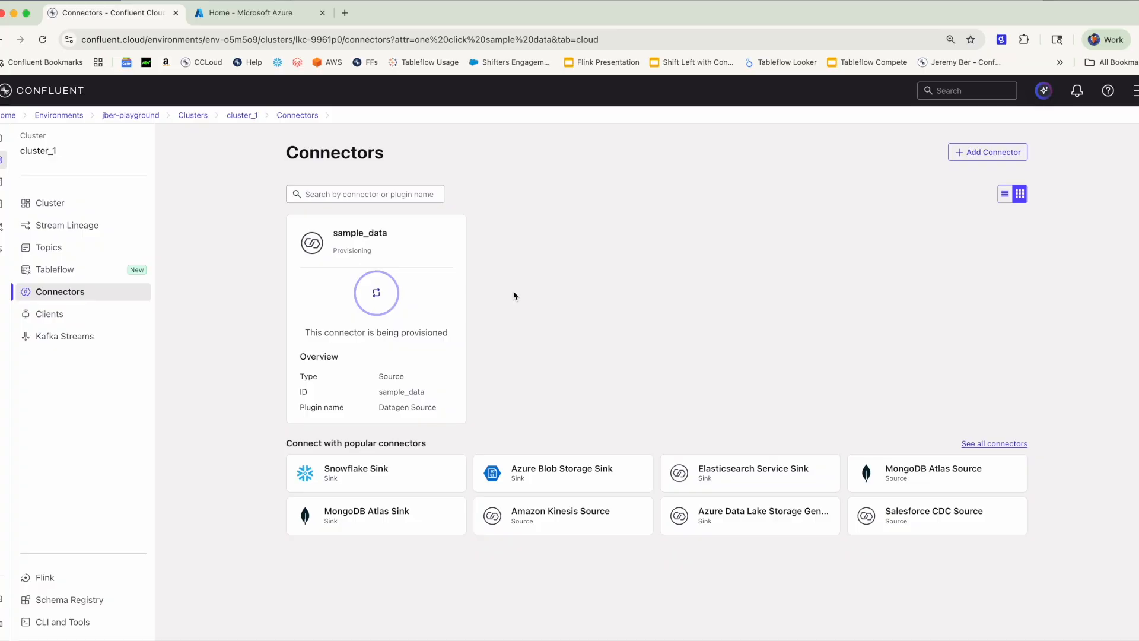
pyautogui.click(55, 249)
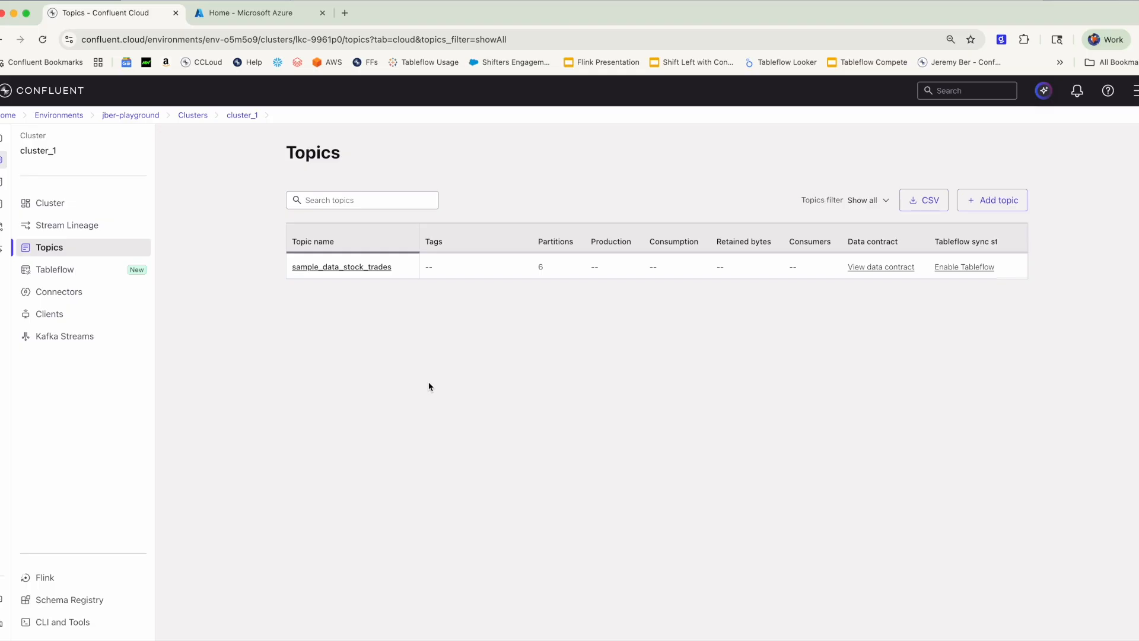
# Step: Switch to the Azure portal and start a new storage account, named with the owner's first name followed by storageaccountdemo
pyautogui.click(266, 13)
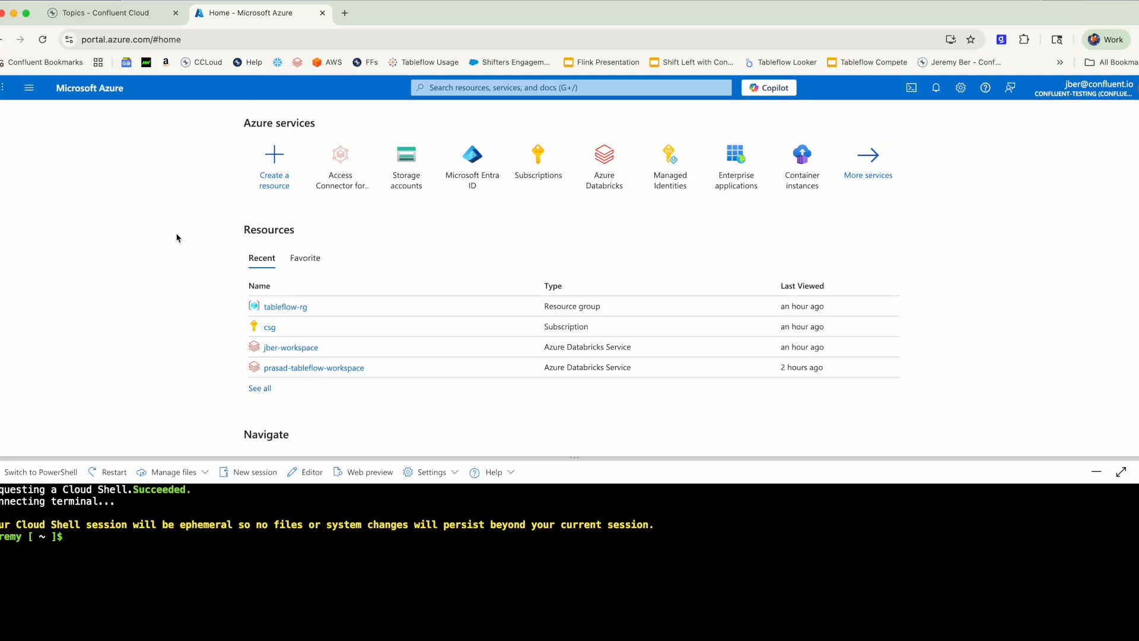
pyautogui.click(417, 163)
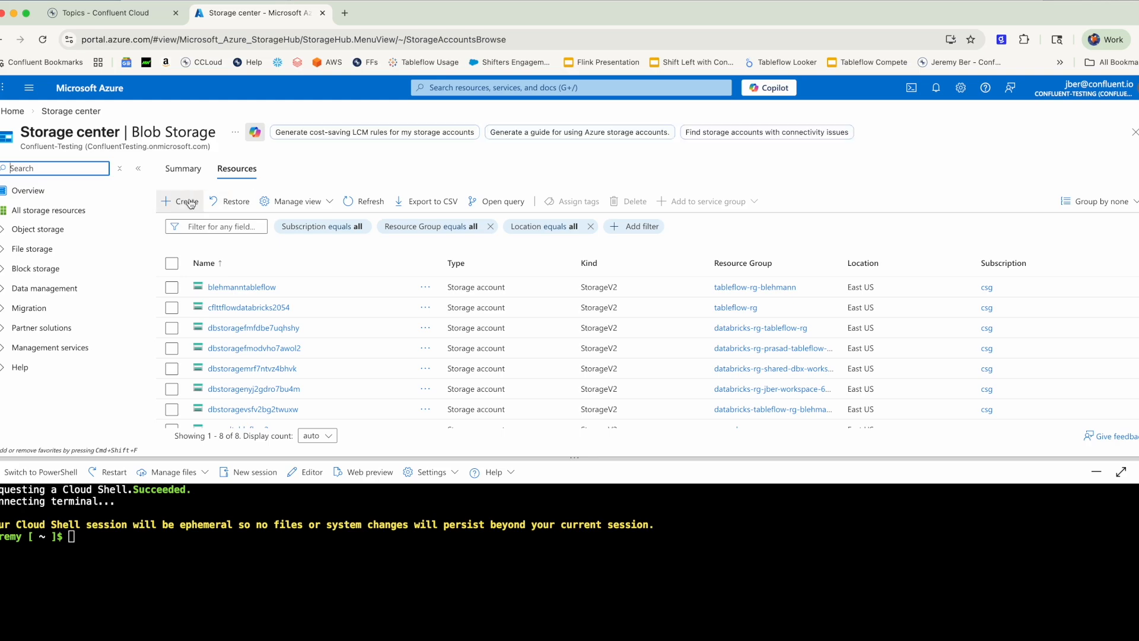
pyautogui.click(183, 202)
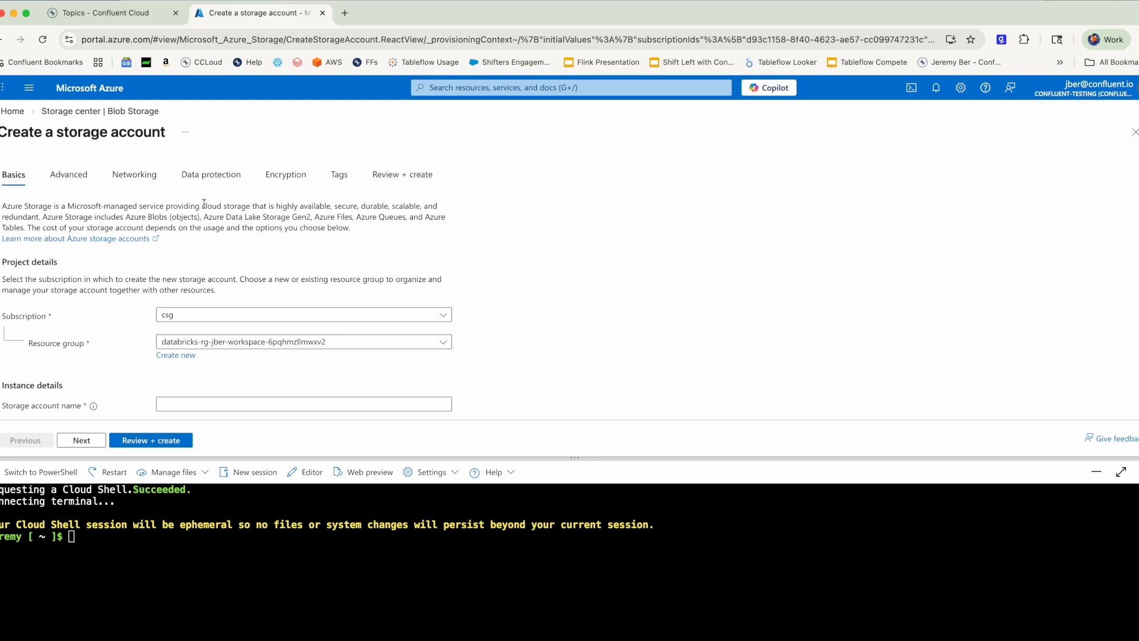
pyautogui.scroll(-2, 202, 366)
pyautogui.click(188, 344)
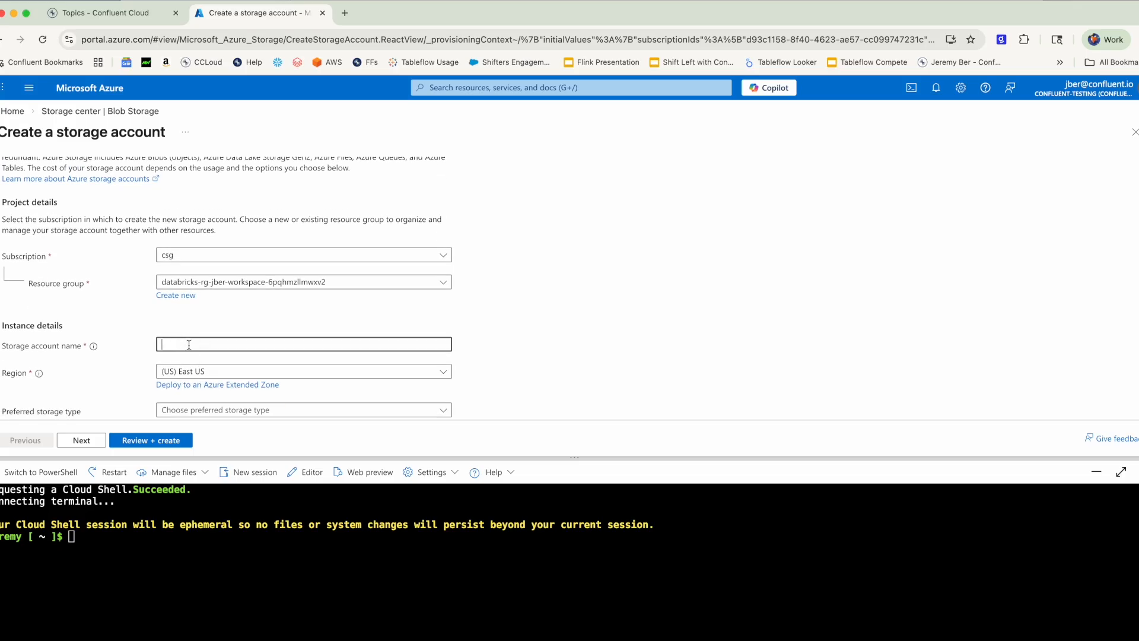
pyautogui.write('jeremy-storage-')
pyautogui.press('BackSpace')
pyautogui.press('BackSpace')
pyautogui.press('BackSpace')
pyautogui.press('BackSpace')
pyautogui.press('BackSpace')
pyautogui.press('BackSpace')
pyautogui.press('BackSpace')
pyautogui.press('BackSpace')
pyautogui.write('storageaccountdemo')
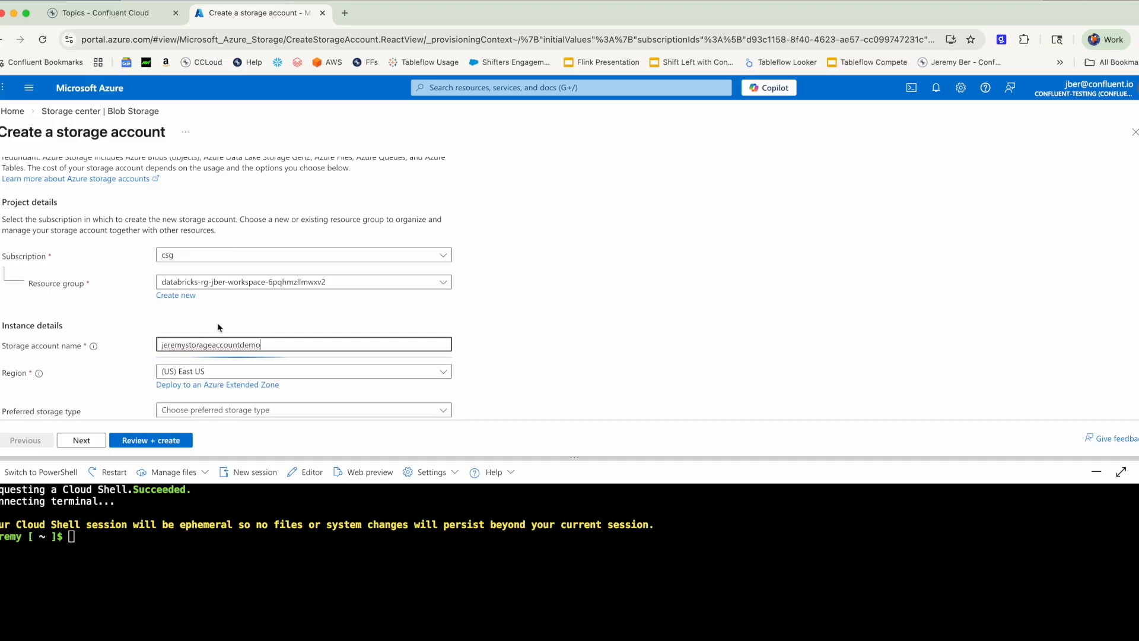
# Step: Set the preferred storage type to Azure Blob Storage or Azure Data Lake Storage Gen 2 and the primary workload to Big Data Analytics
pyautogui.scroll(-2, 241, 317)
pyautogui.scroll(-1, 241, 317)
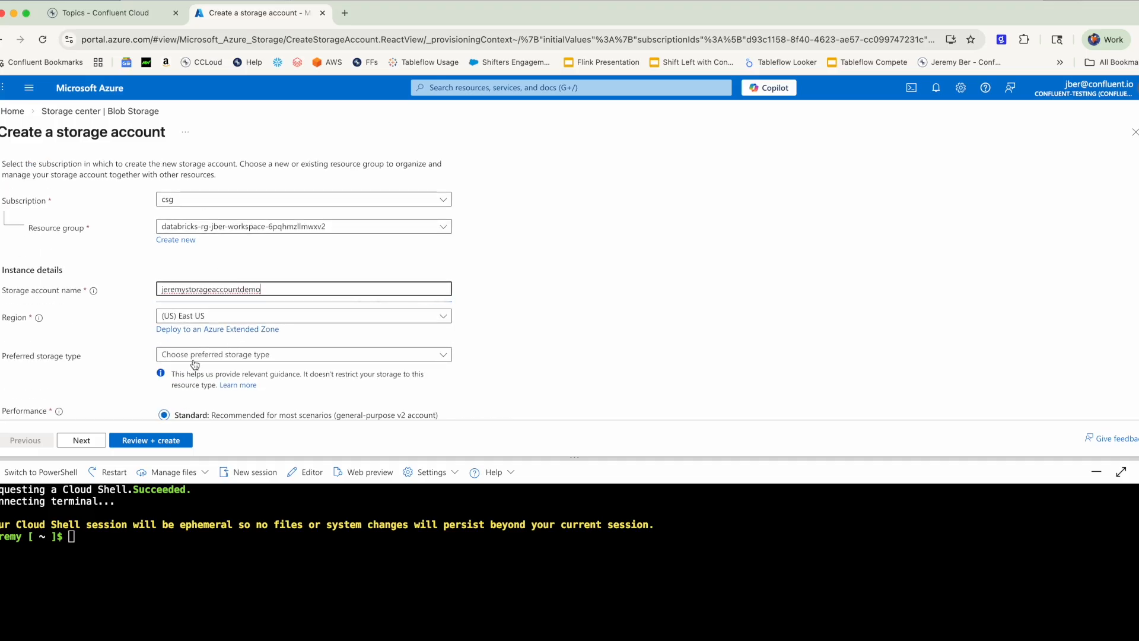
pyautogui.scroll(-4, 142, 409)
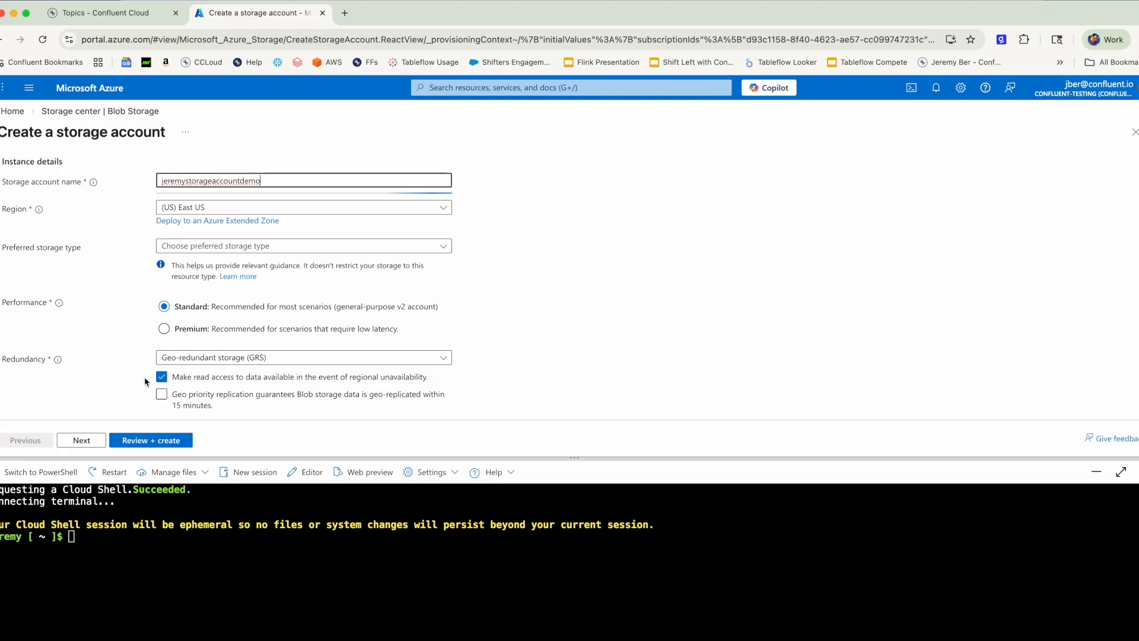
pyautogui.click(197, 247)
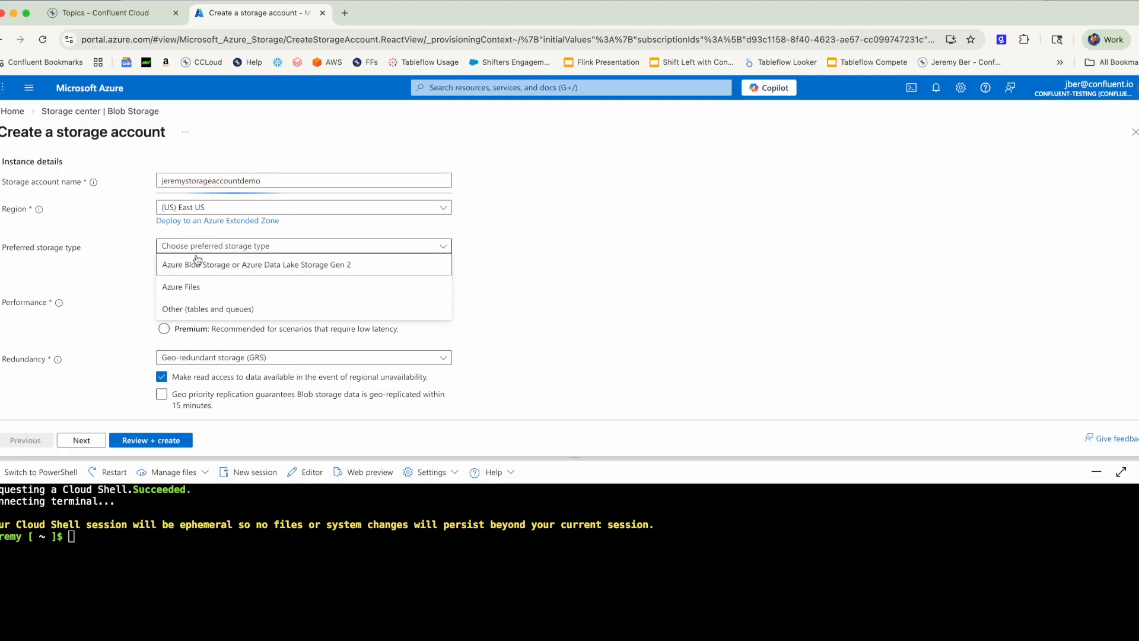
pyautogui.click(198, 263)
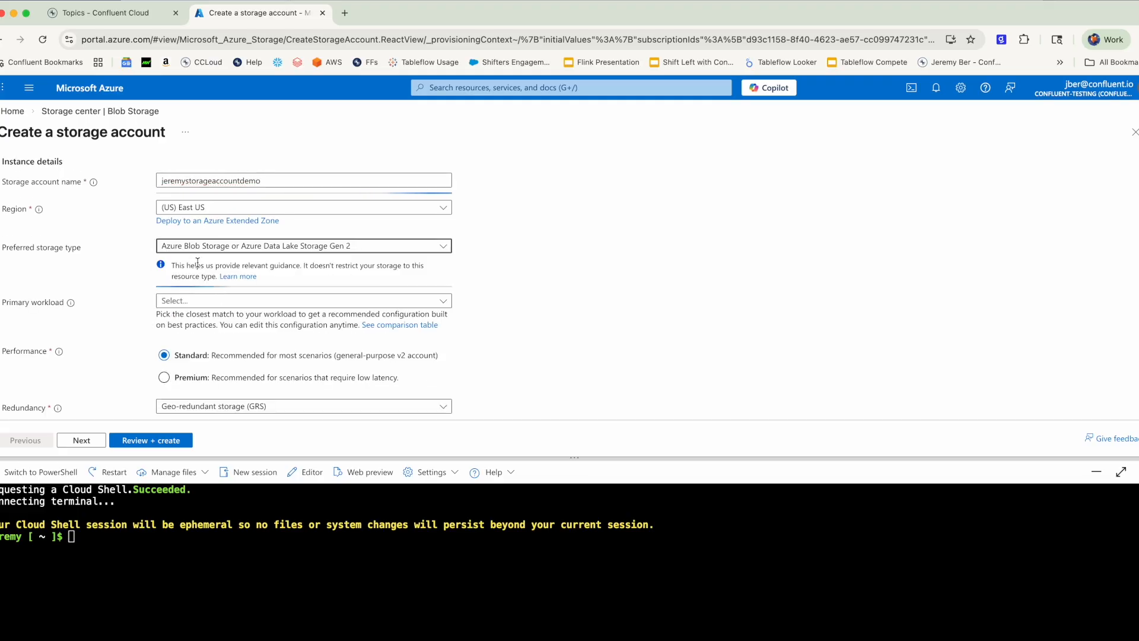
pyautogui.click(201, 301)
pyautogui.click(510, 254)
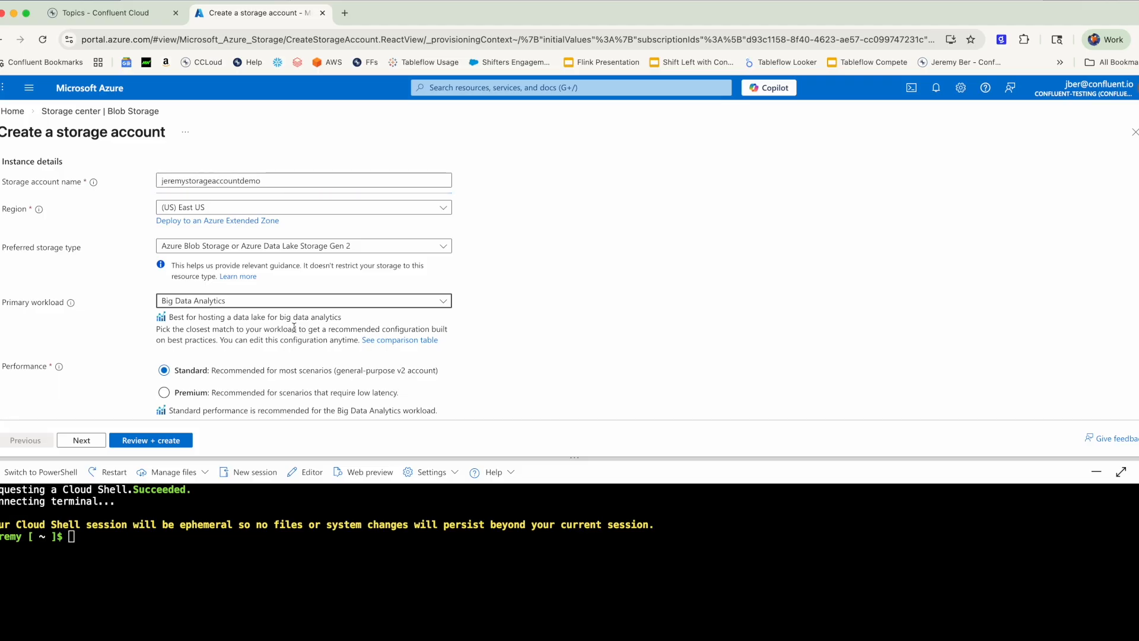
# Step: Set the resource group to tableflow-rg, then review and create the storage account
pyautogui.click(140, 441)
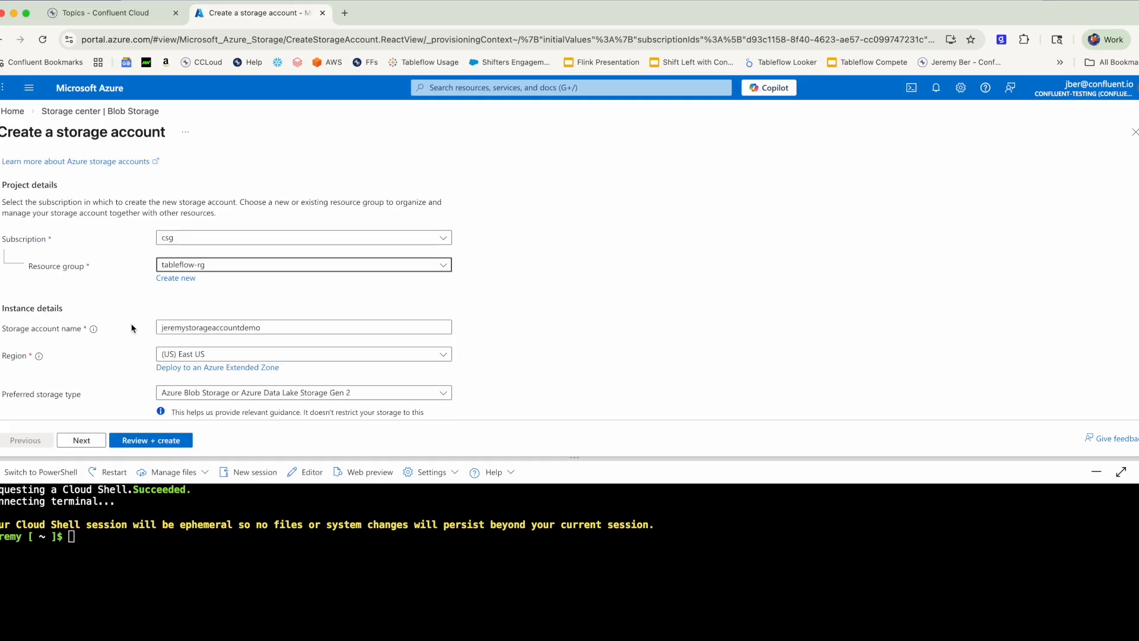
pyautogui.click(168, 443)
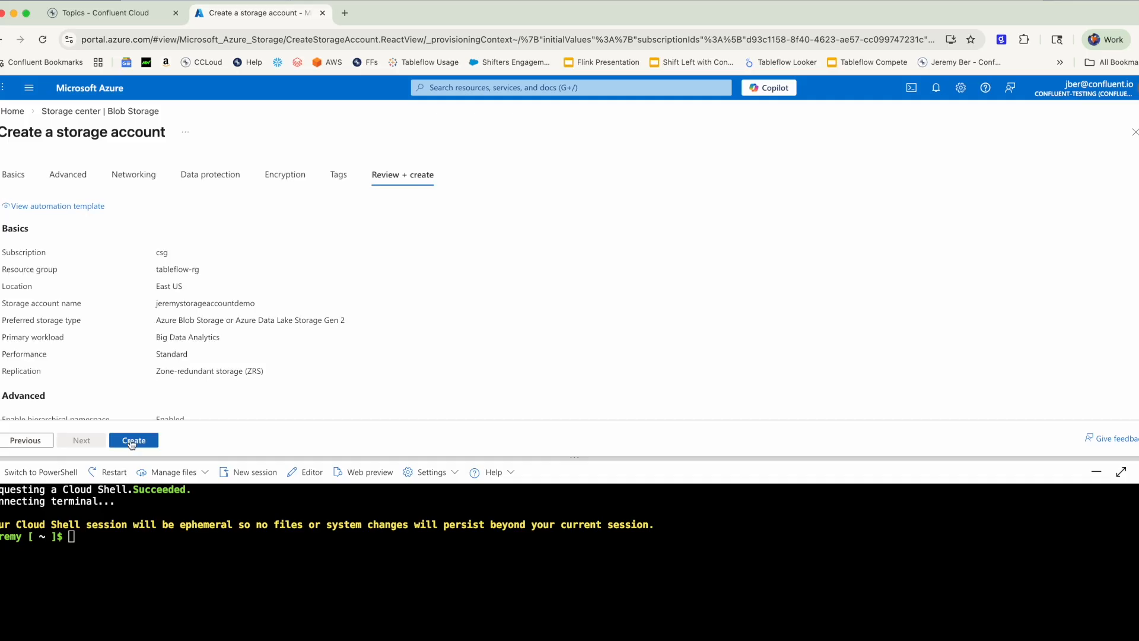
pyautogui.click(131, 442)
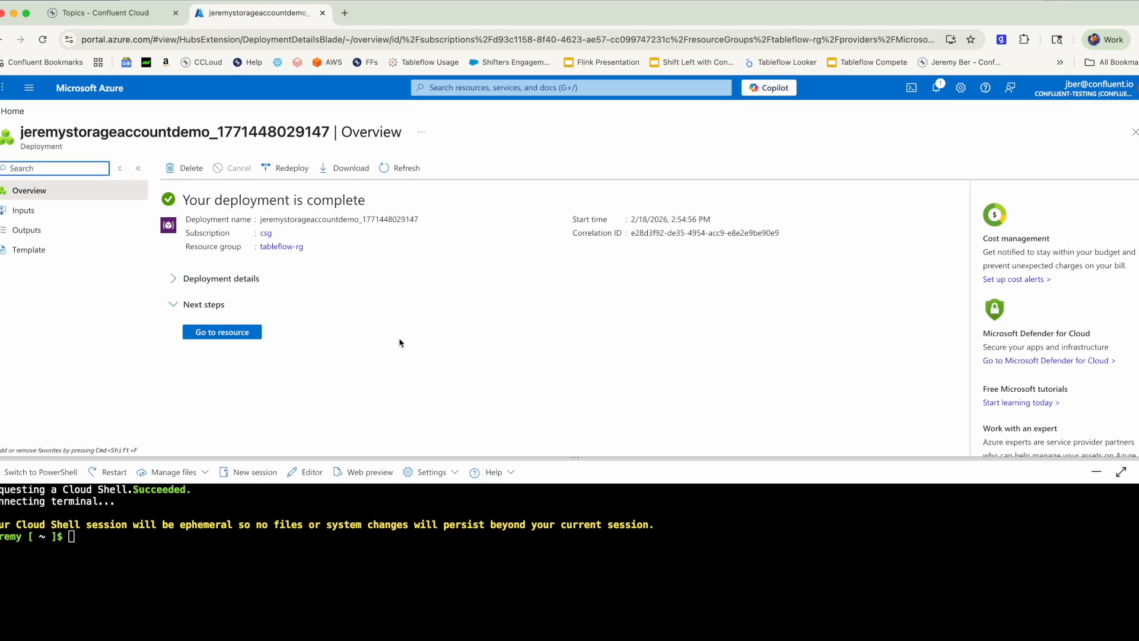
# Step: Open the deployed storage account and create a container named tableflow in it
pyautogui.click(246, 335)
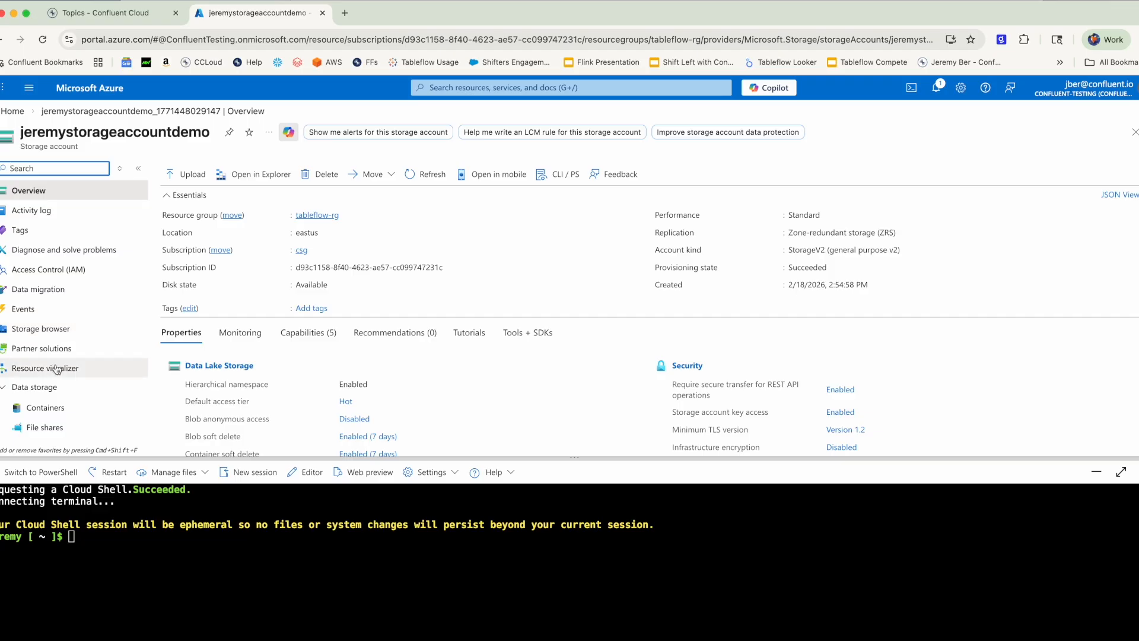
pyautogui.click(53, 405)
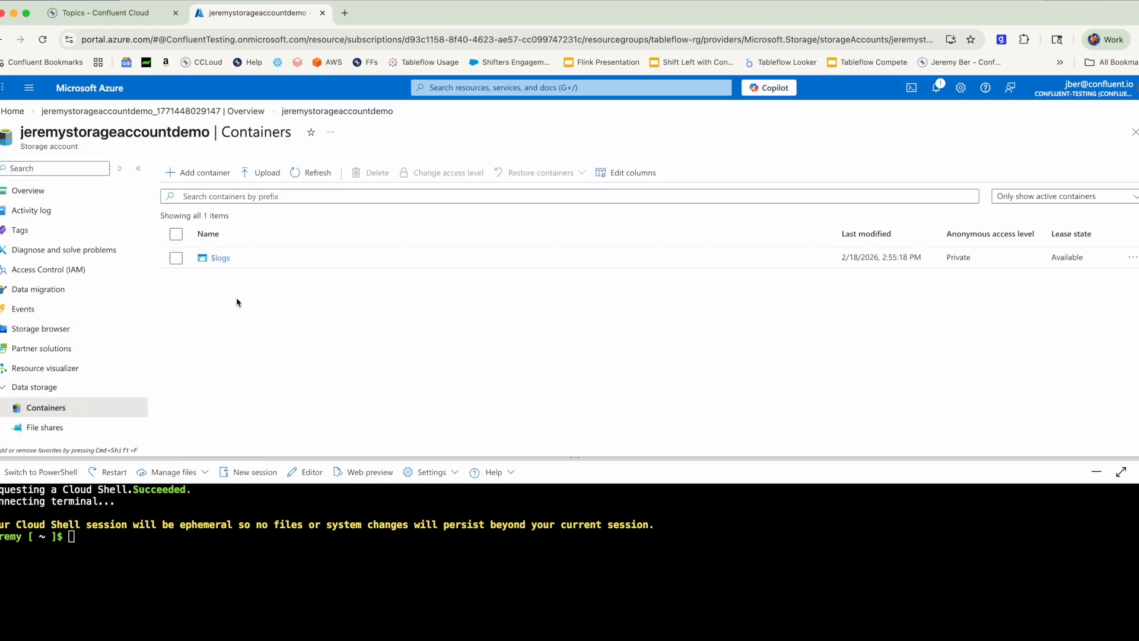
pyautogui.click(205, 173)
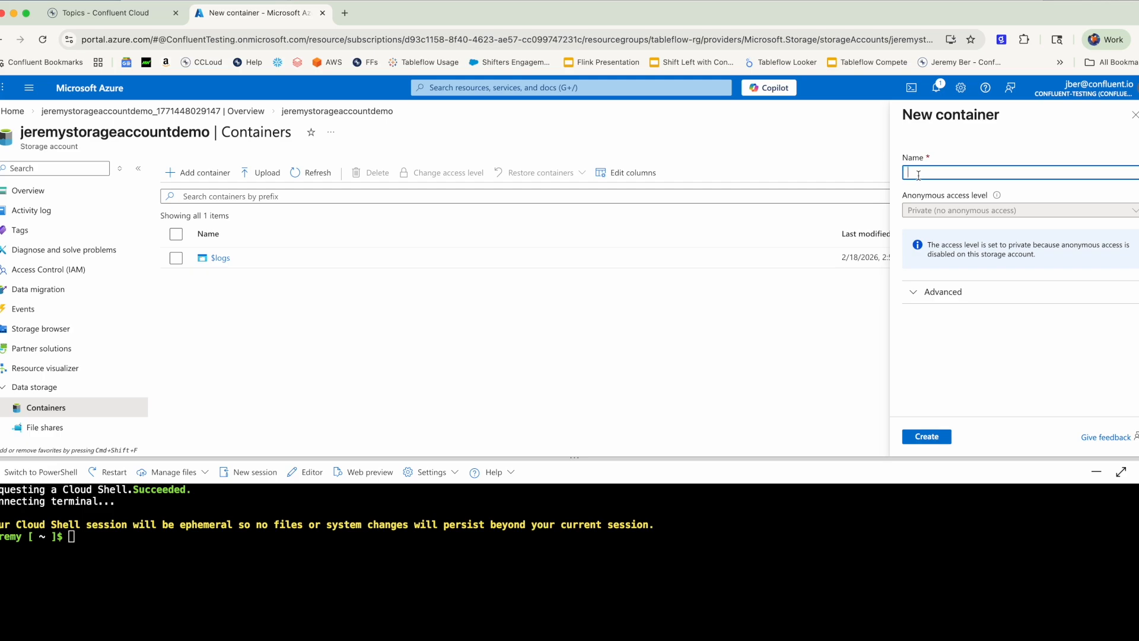
pyautogui.write('tableflow')
pyautogui.click(926, 437)
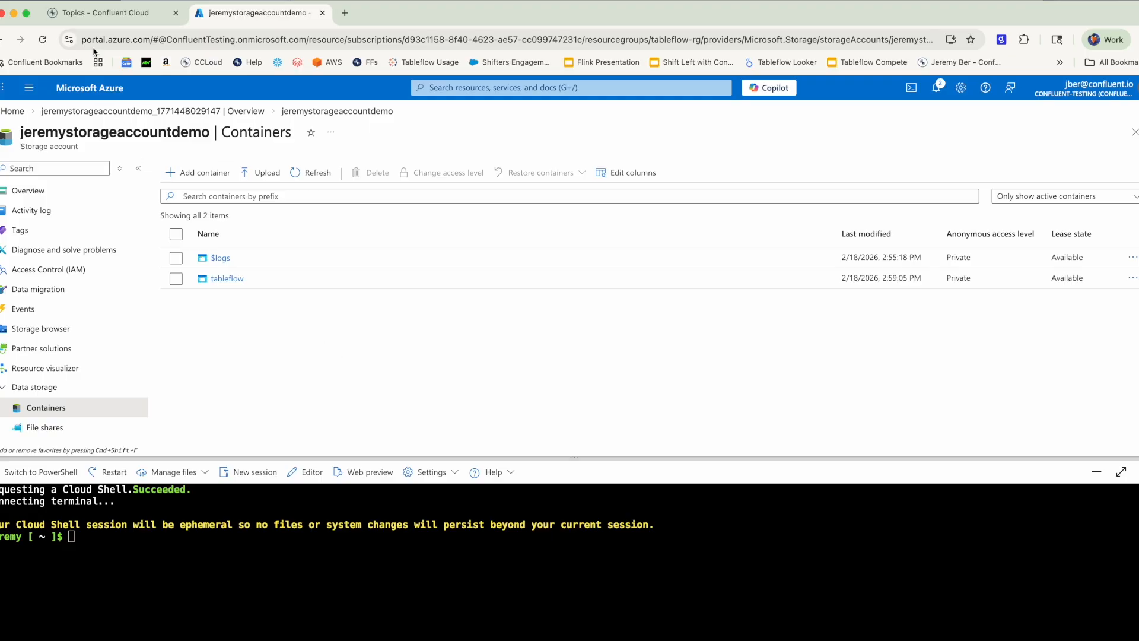
# Step: Switch back to Confluent Cloud and, from Tableflow on cluster_1, start adding a provider integration from the Microsoft Azure integrations
pyautogui.click(96, 14)
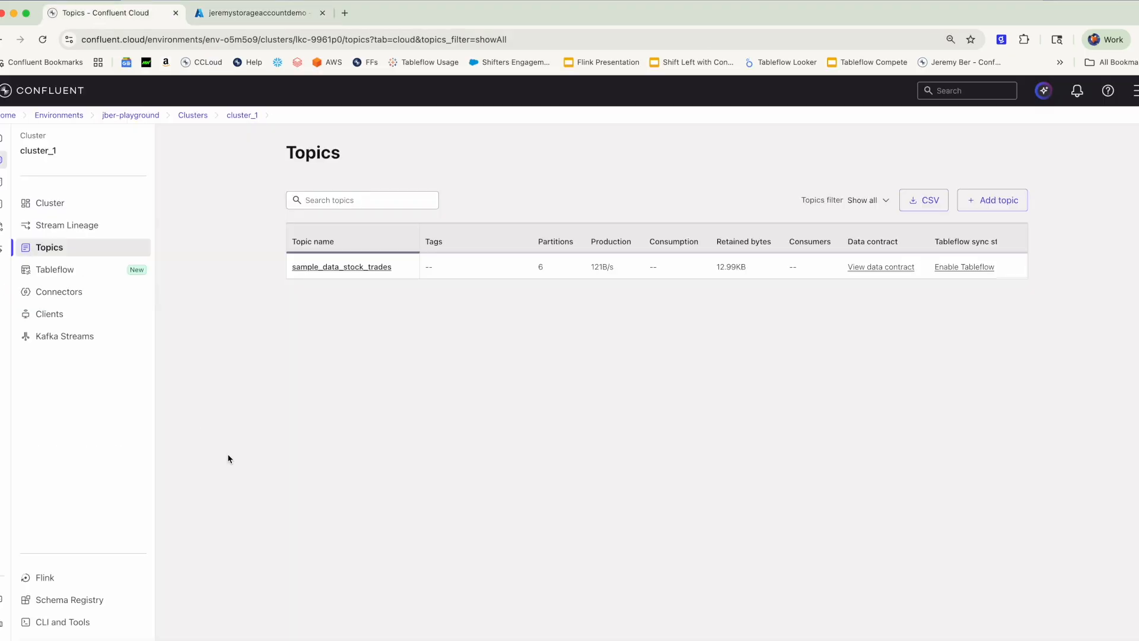
pyautogui.click(58, 273)
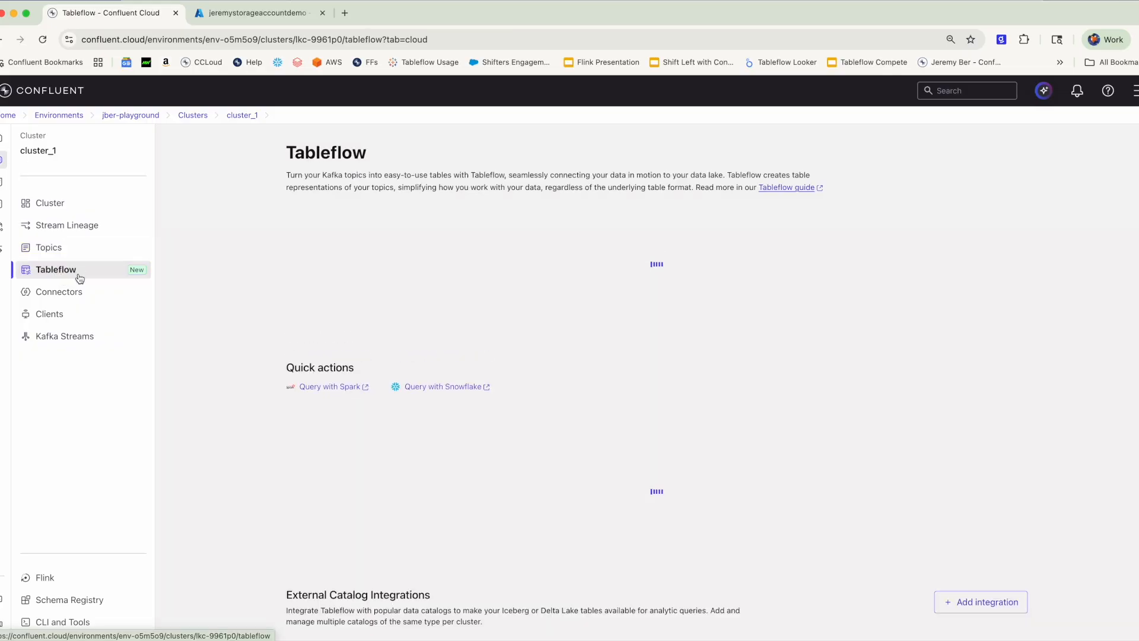
pyautogui.click(534, 557)
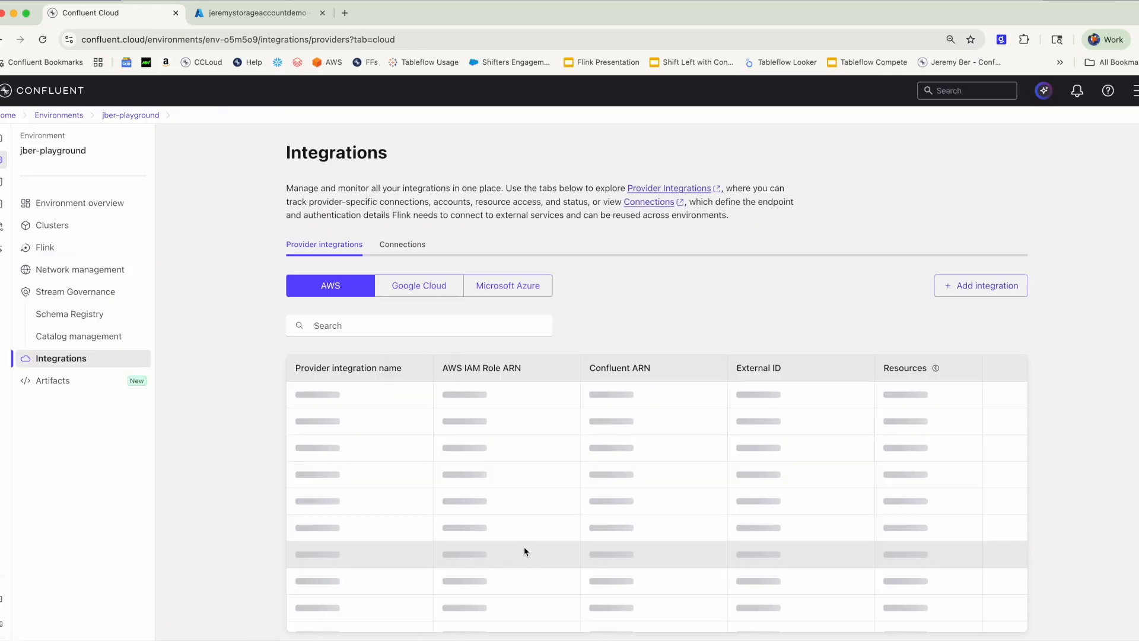
pyautogui.click(538, 289)
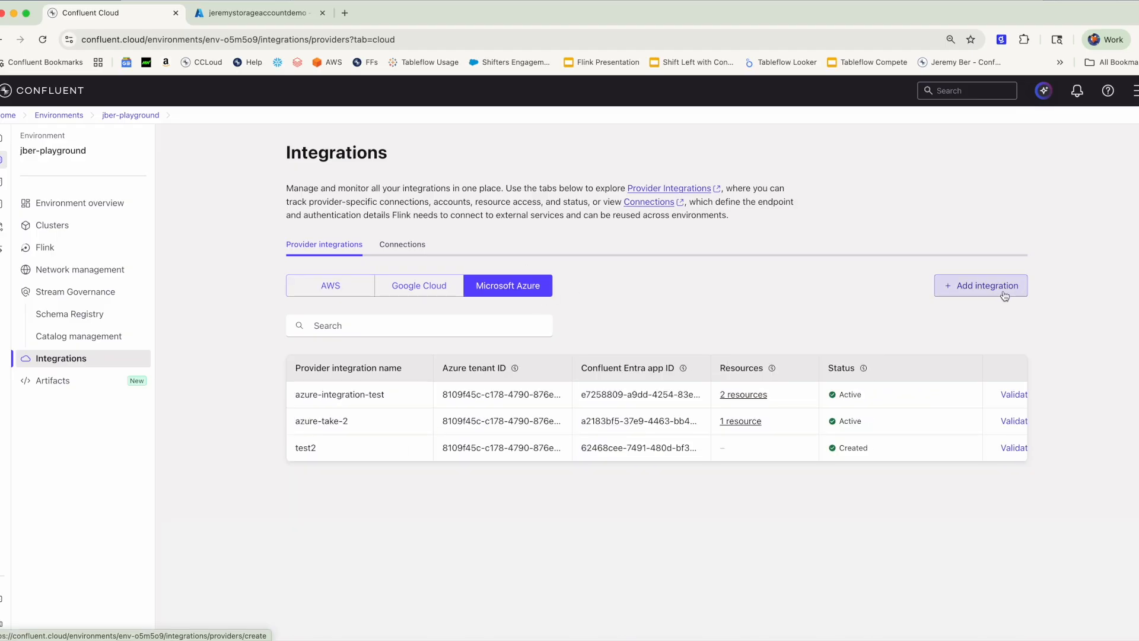
pyautogui.click(1004, 296)
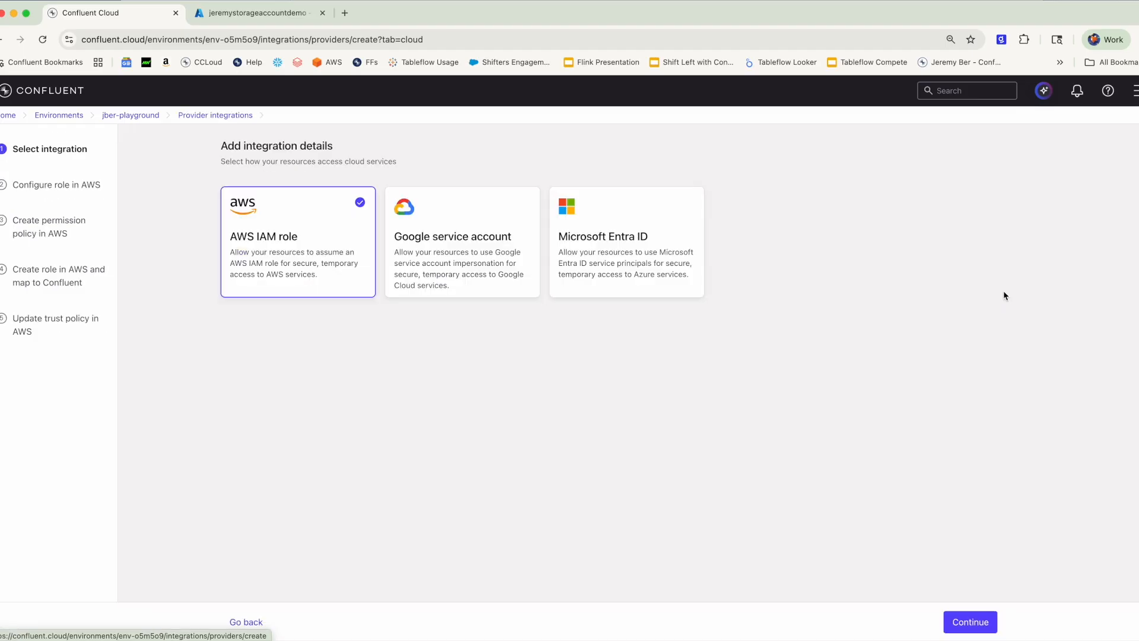
# Step: Configure a Microsoft Entra ID provider integration named tableflow-demo-1 and generate its multi-tenant Entra ID app
pyautogui.click(639, 271)
pyautogui.click(351, 344)
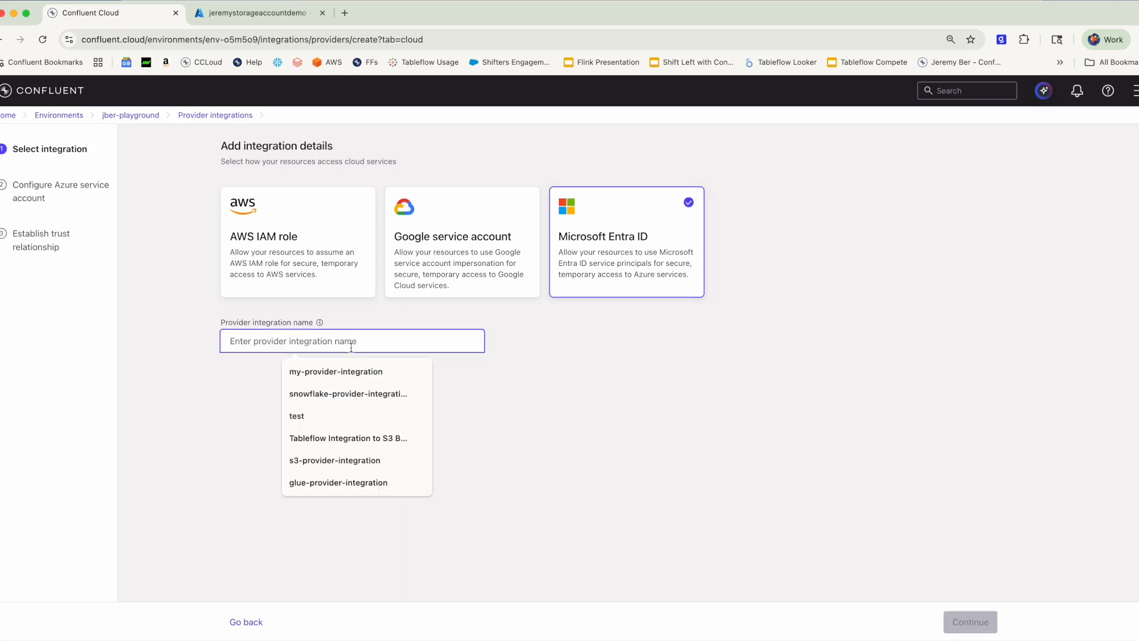
pyautogui.write('tableflow-demo')
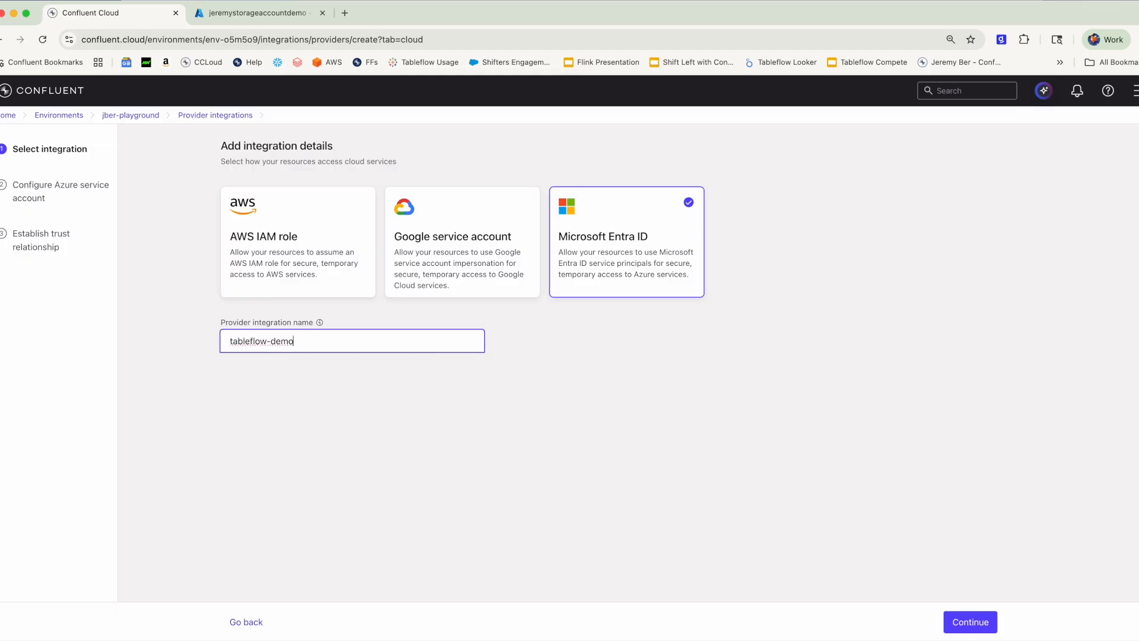
pyautogui.write('-1')
pyautogui.click(964, 622)
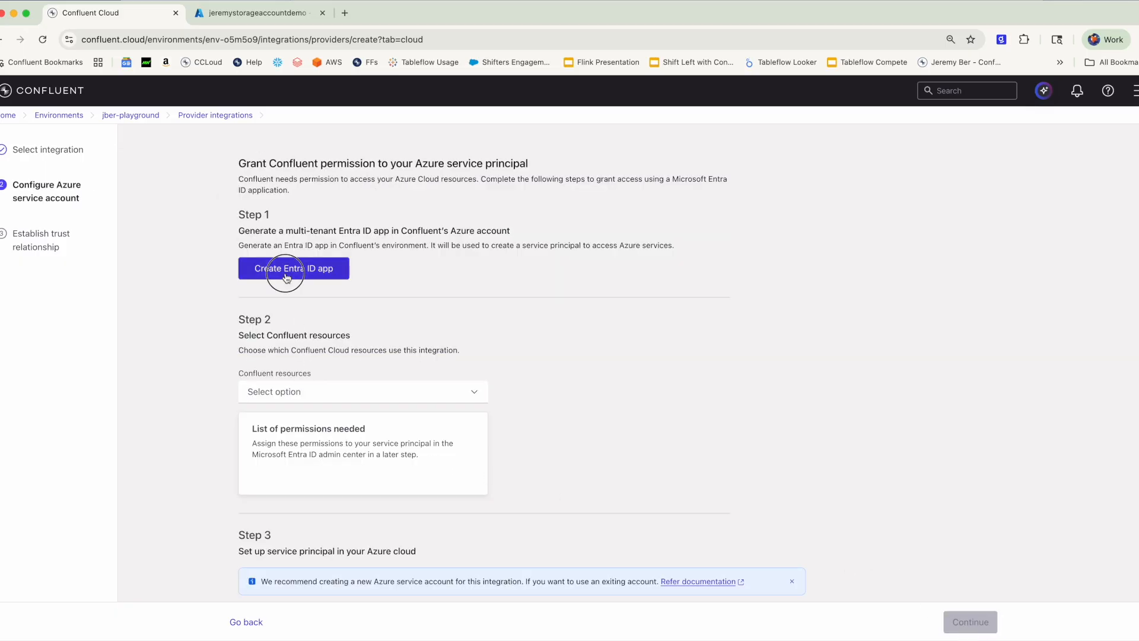
pyautogui.click(287, 276)
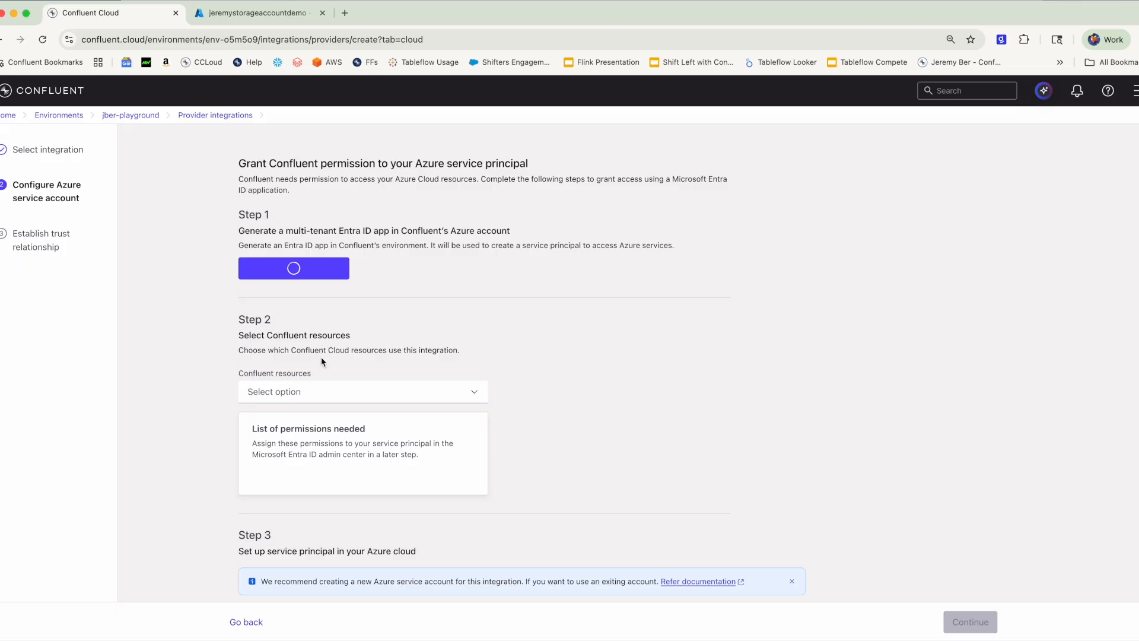
# Step: Choose Azure Data Lake Storage Gen2 Tableflow as the Confluent resource that uses this integration
pyautogui.click(317, 401)
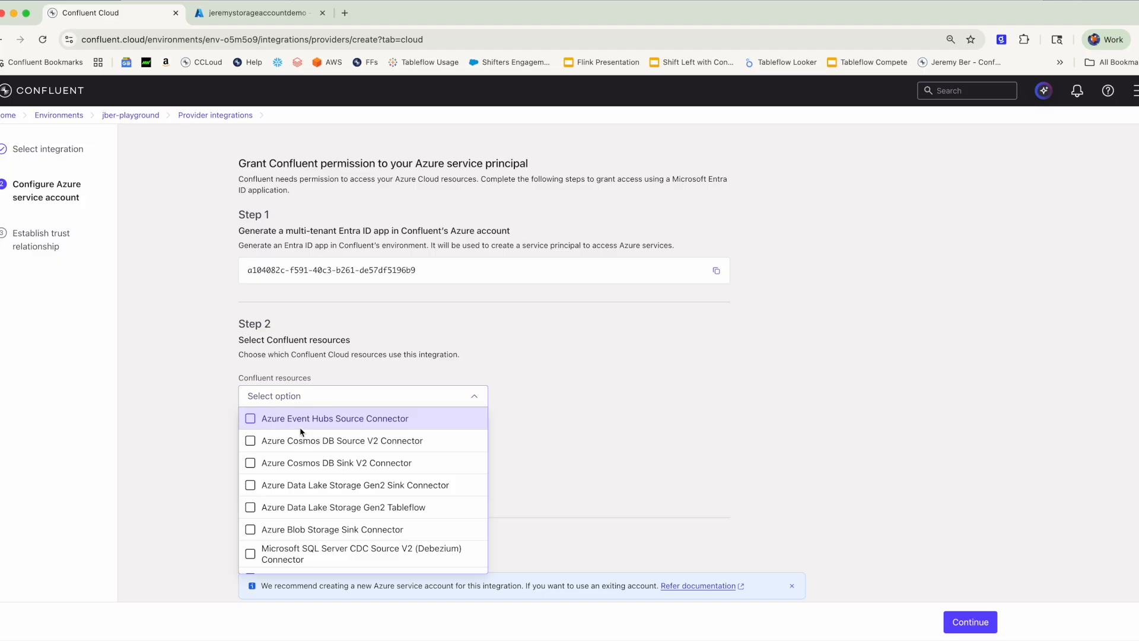
pyautogui.click(302, 508)
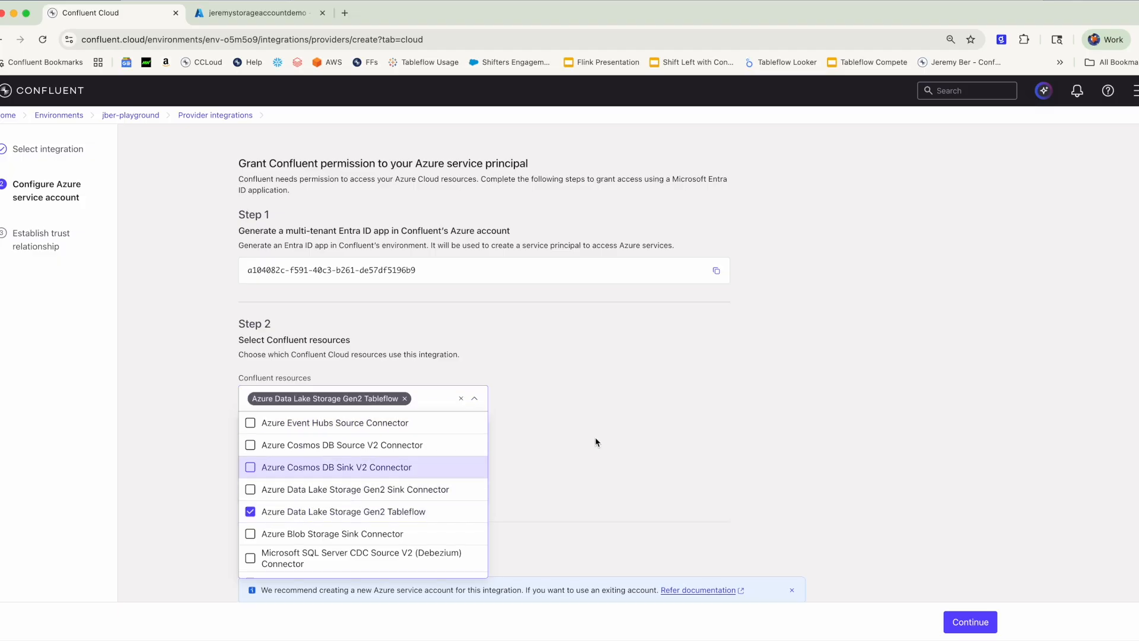
pyautogui.click(611, 437)
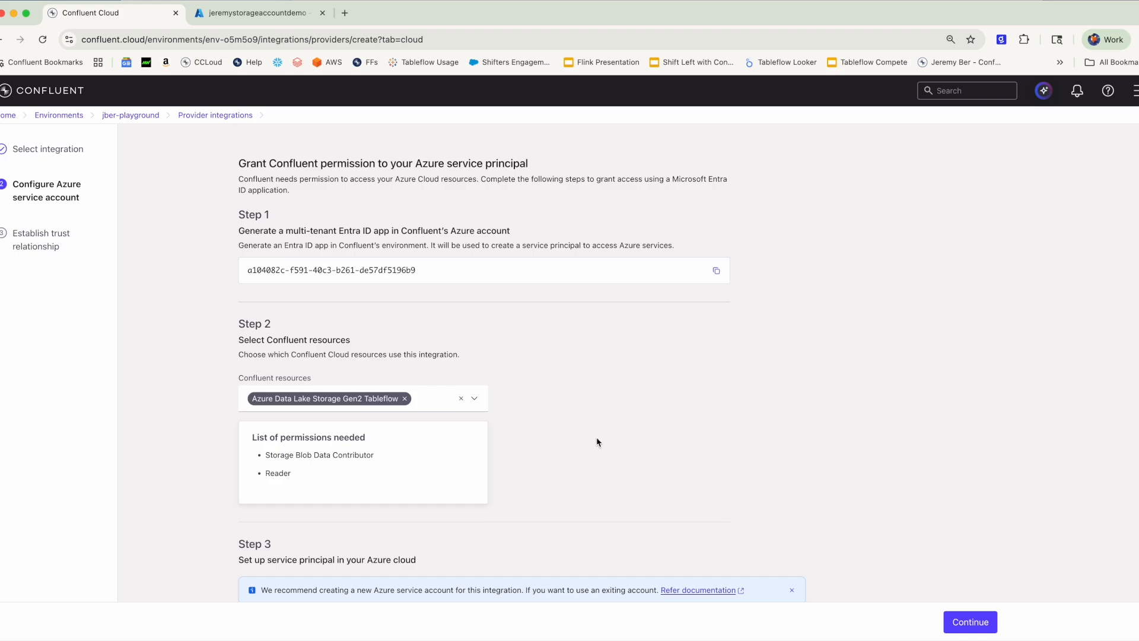
# Step: Copy the generated Entra ID app ID, switch to Microsoft Azure and run az ad sp create --id with it in Cloud Shell
pyautogui.click(716, 270)
pyautogui.click(255, 13)
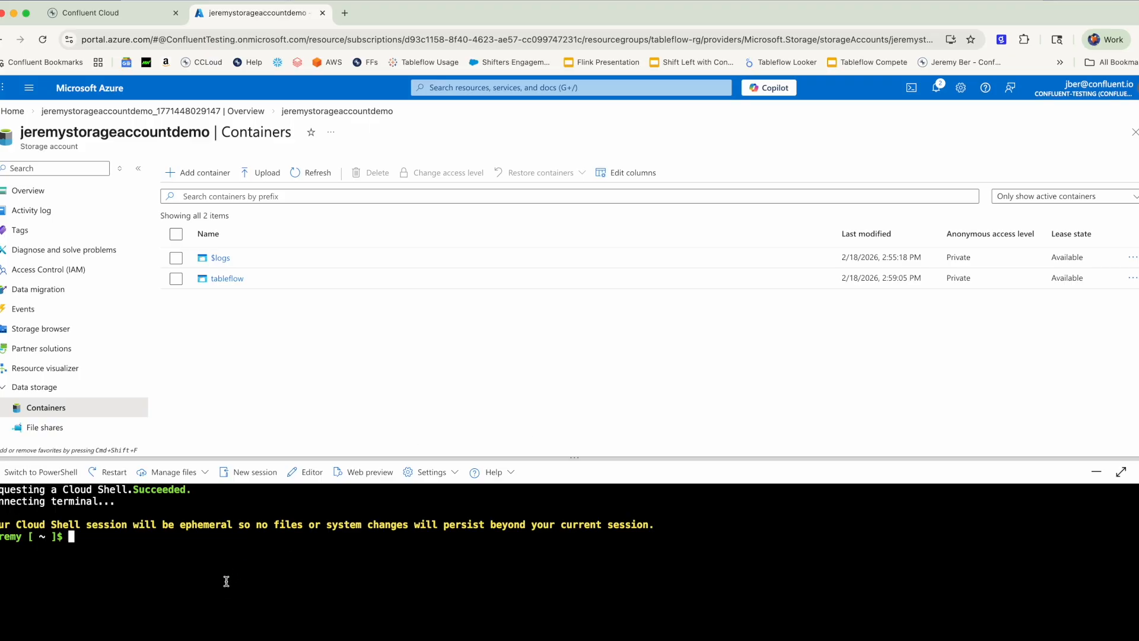
pyautogui.write('az ad sp create --id')
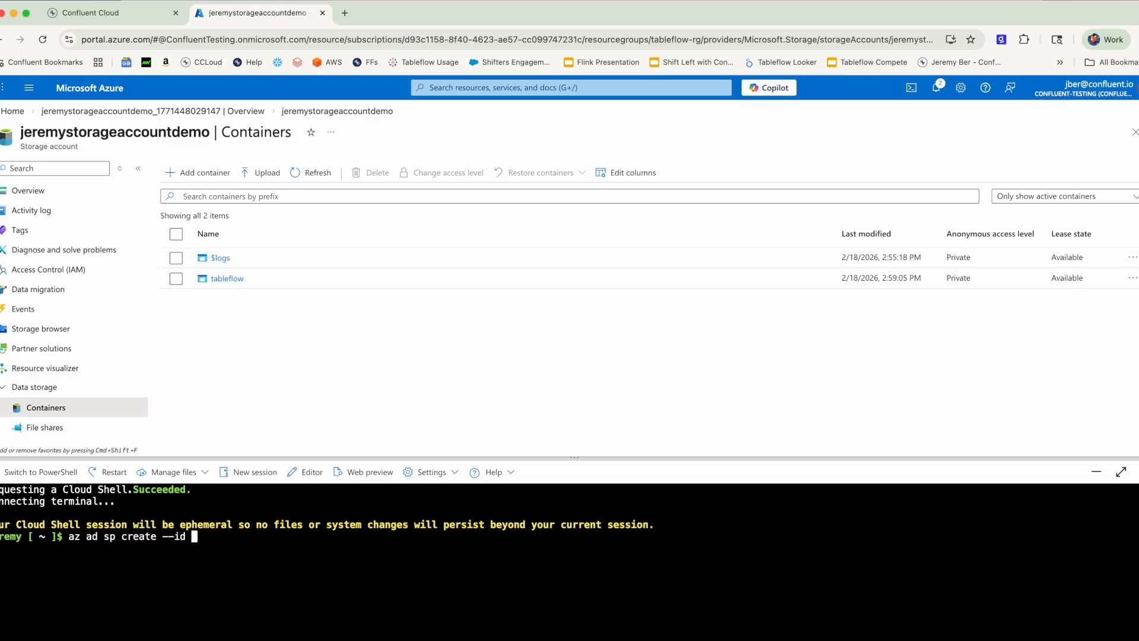
pyautogui.press('super+v')
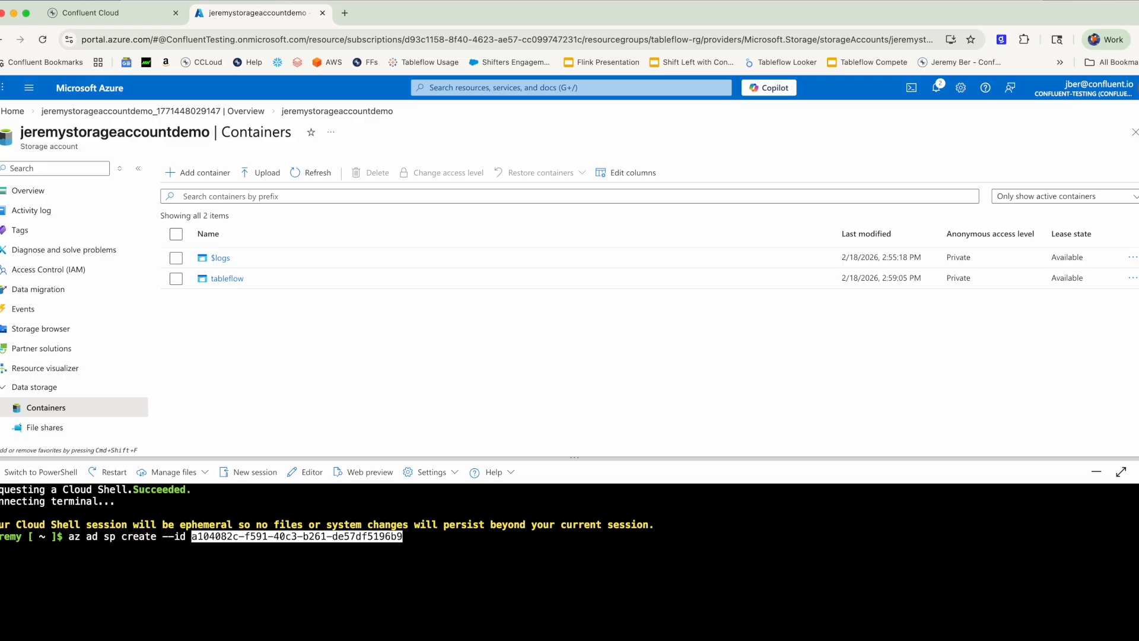
pyautogui.press('Return')
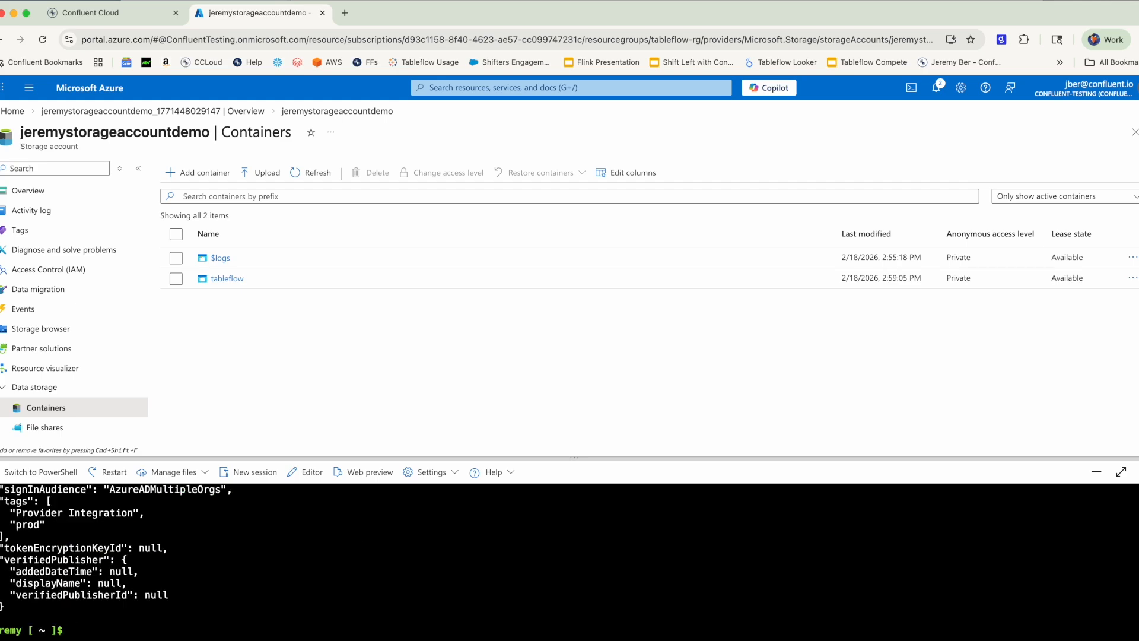
# Step: Find the new service principal's displayName in the Cloud Shell output and copy its value
pyautogui.scroll(2, 97, 575)
pyautogui.scroll(10, 97, 576)
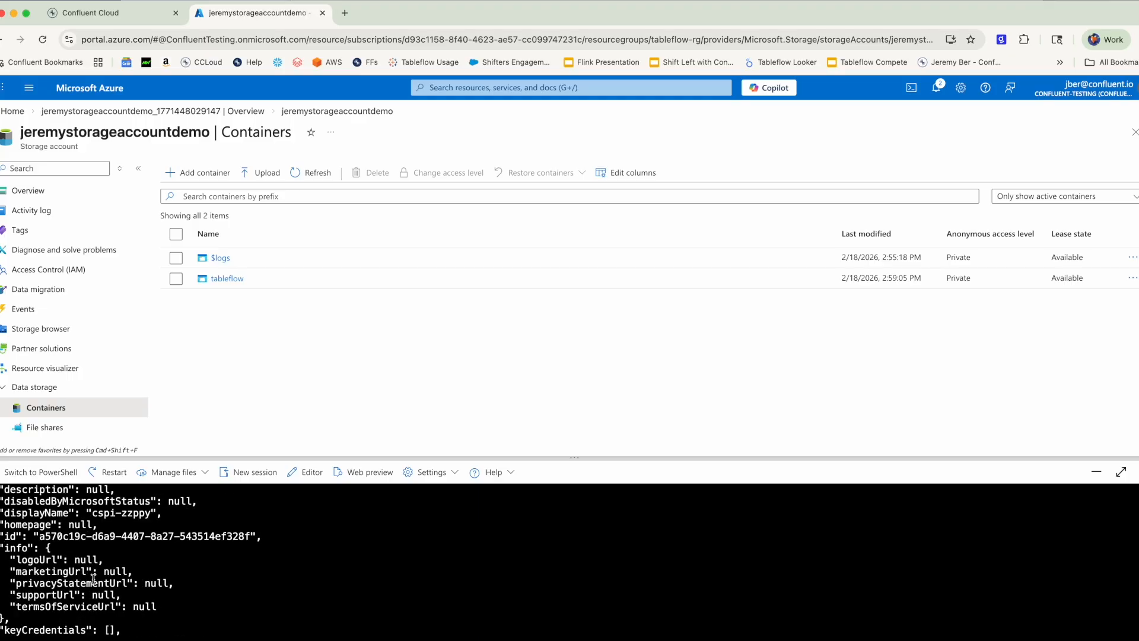
pyautogui.scroll(1, 97, 576)
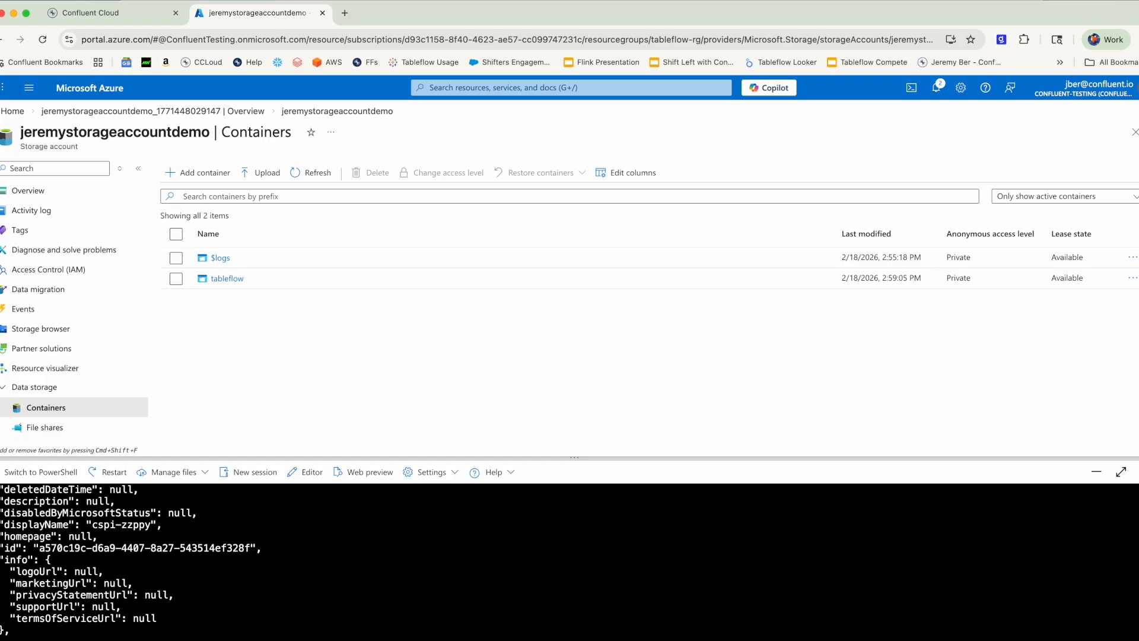
pyautogui.scroll(1, 110, 547)
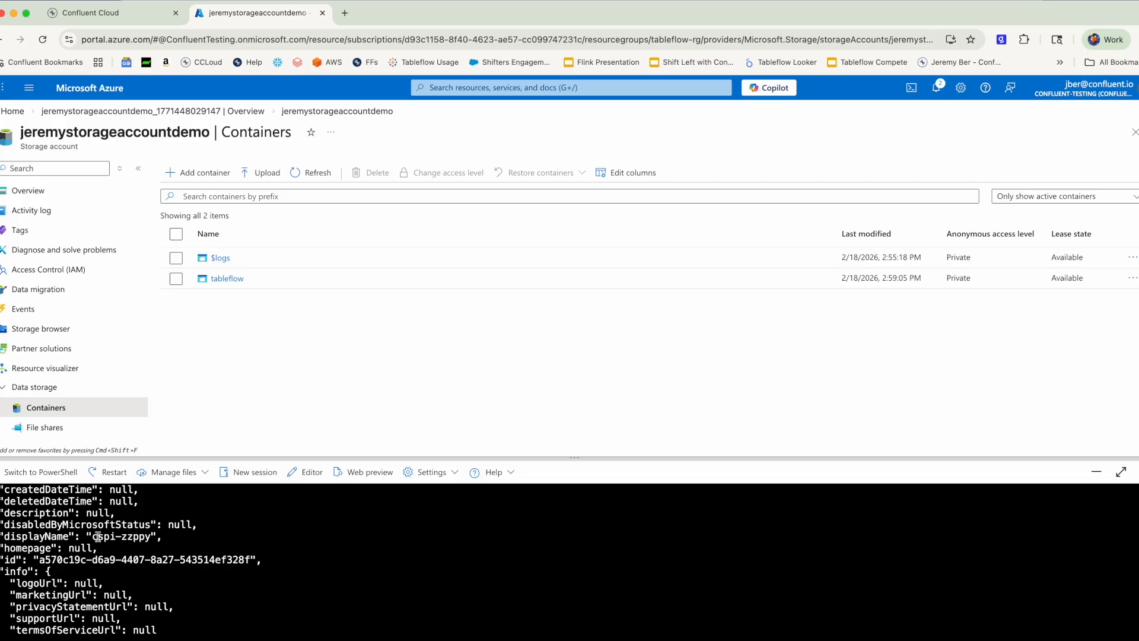
pyautogui.moveTo(92, 537); pyautogui.dragTo(152, 534)
pyautogui.press('super+c')
# Step: Open the access control (IAM) page of the csg subscription
pyautogui.click(494, 88)
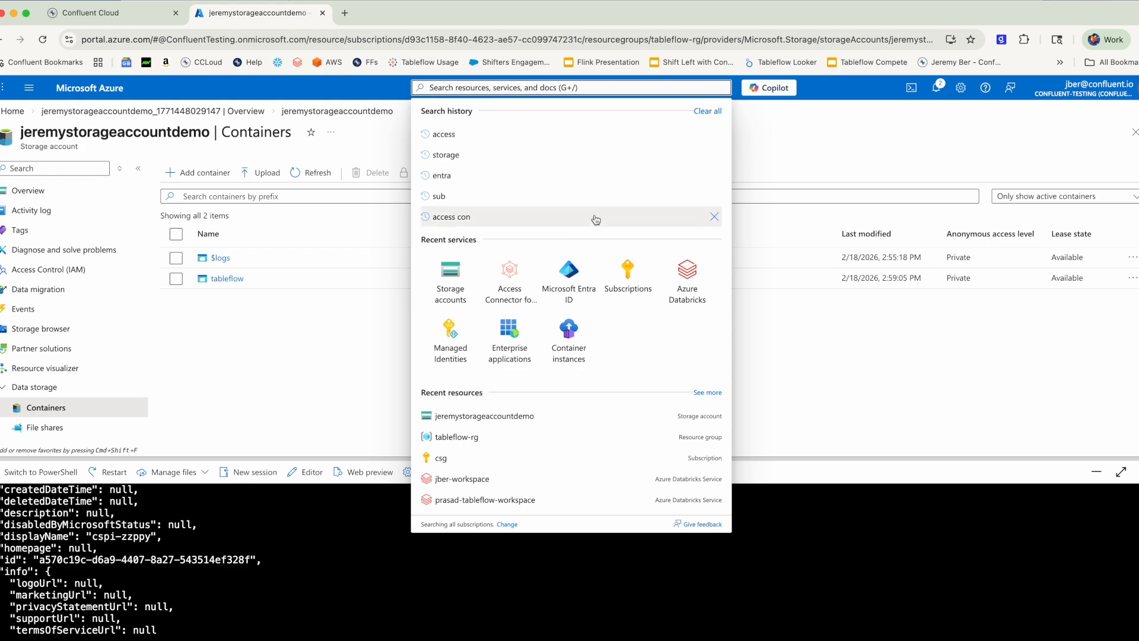
pyautogui.click(638, 288)
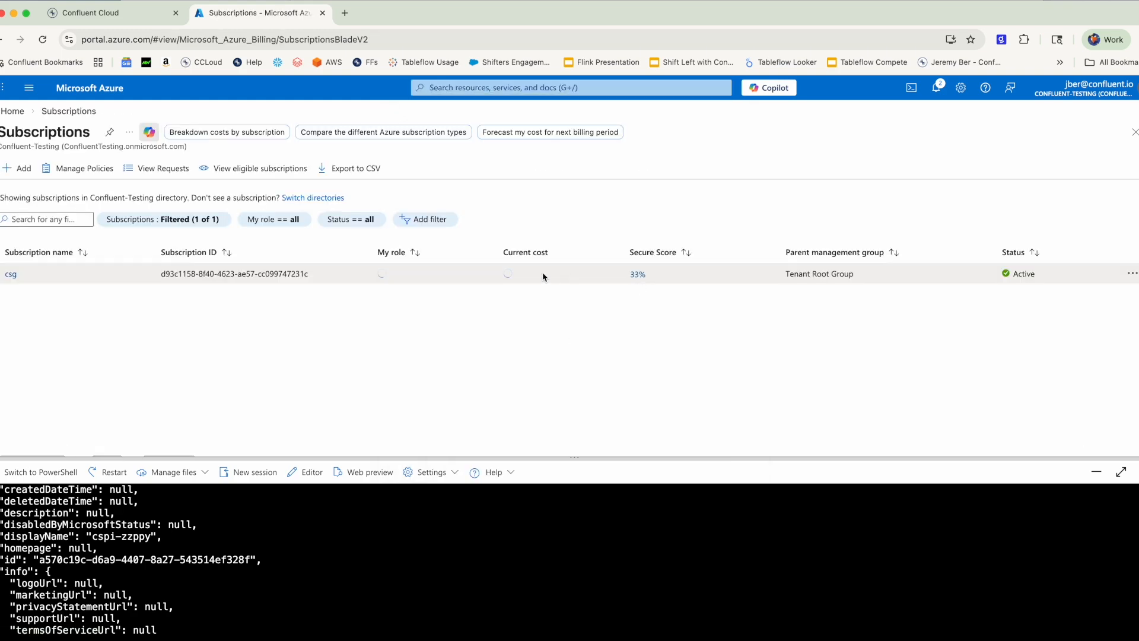
pyautogui.click(12, 274)
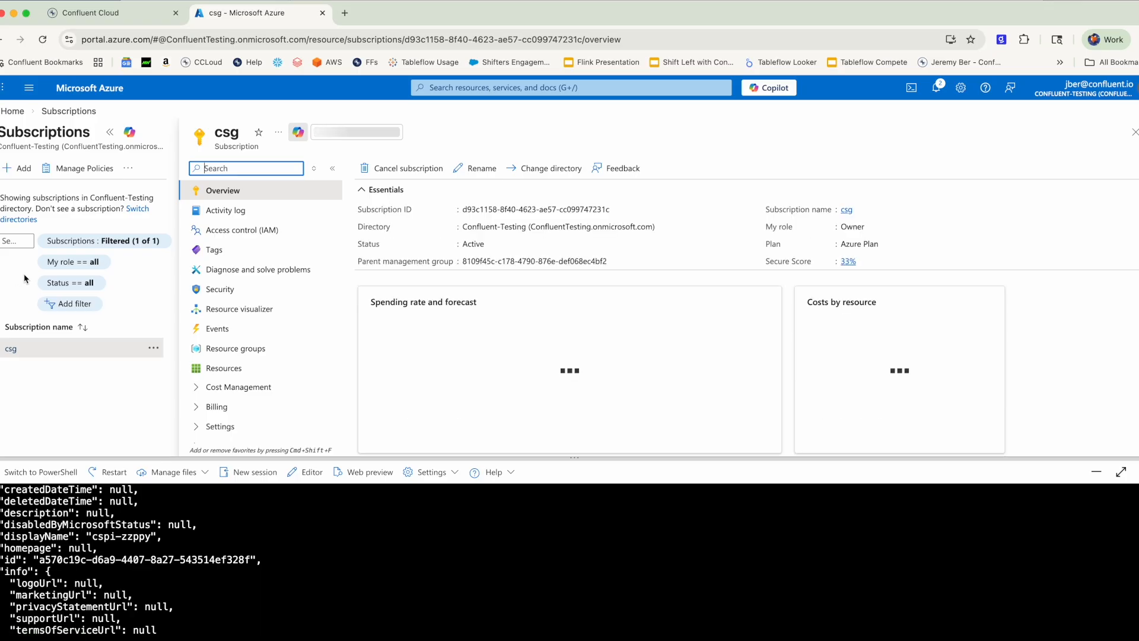
pyautogui.click(269, 237)
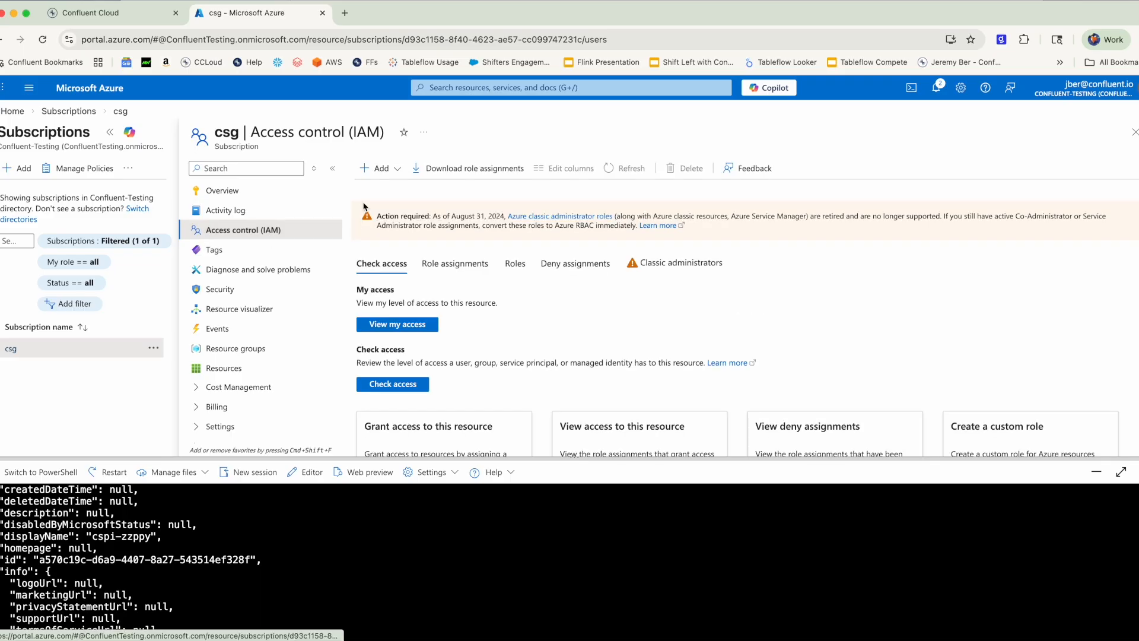
# Step: Start a role assignment on the csg subscription with the Reader role and proceed to its members
pyautogui.click(381, 168)
pyautogui.click(373, 192)
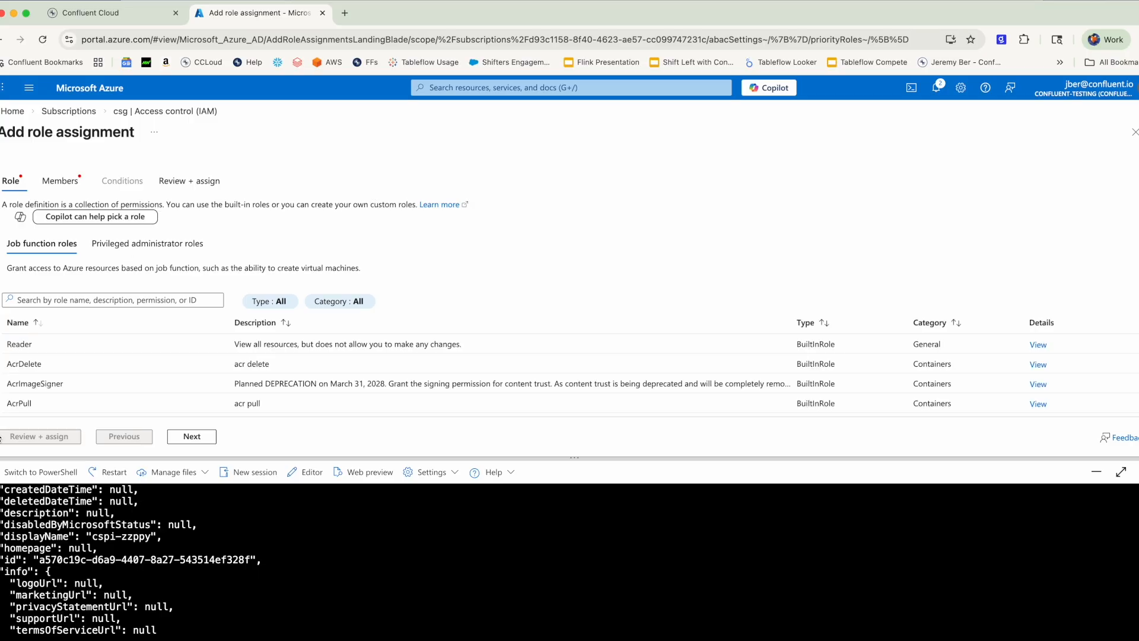
pyautogui.click(56, 343)
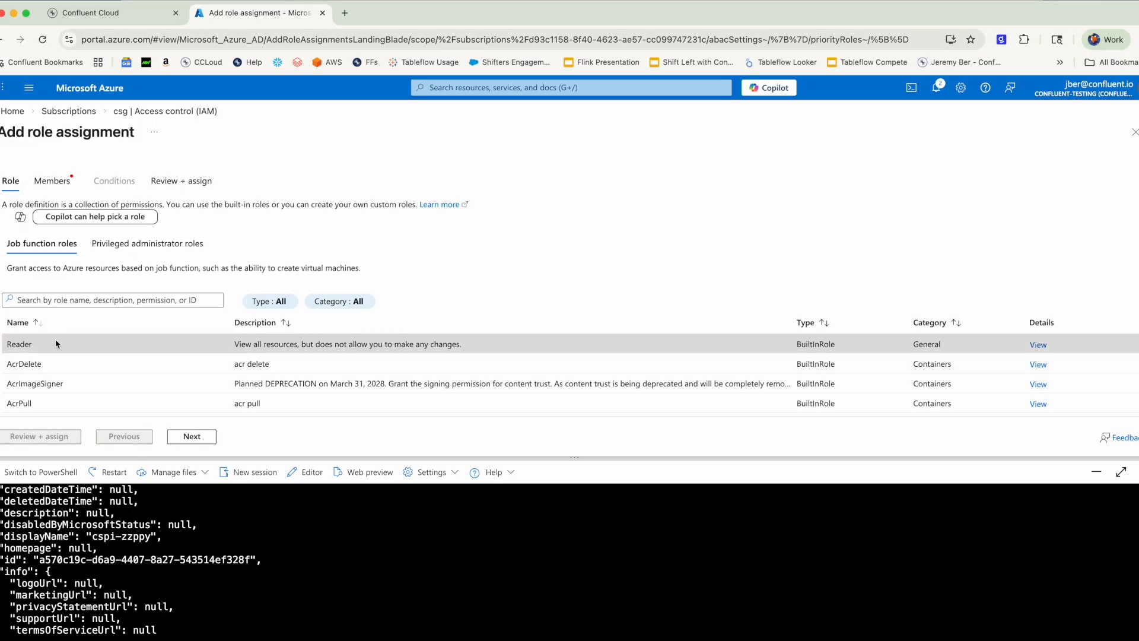
pyautogui.click(204, 442)
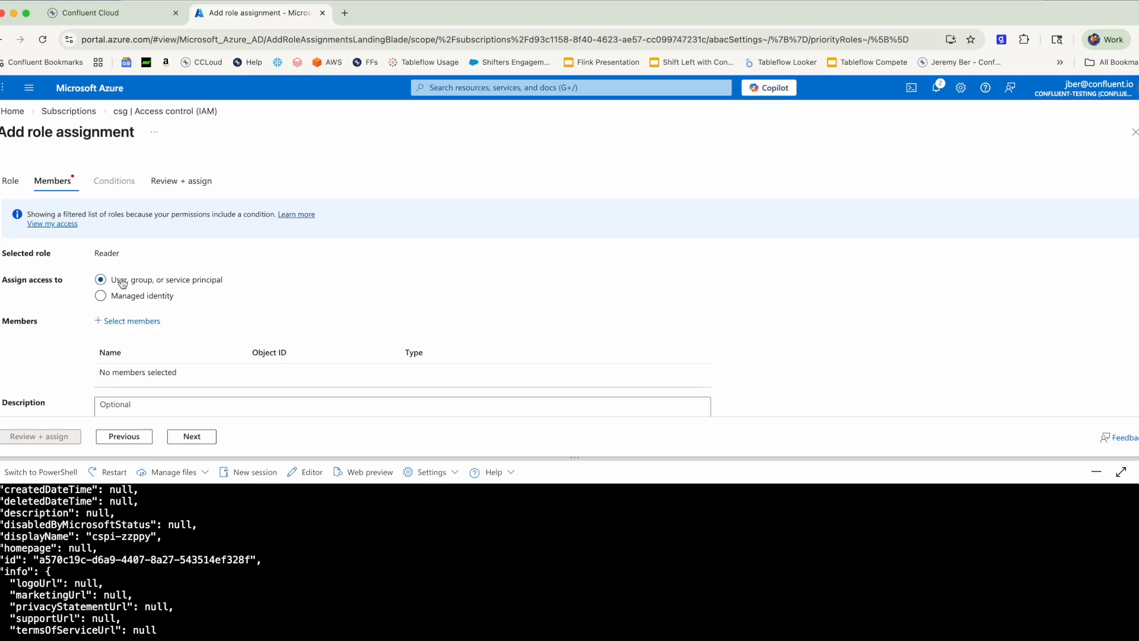
# Step: Add the application cspi-zzppy as the member, then review and assign the Reader role
pyautogui.click(127, 321)
pyautogui.click(879, 153)
pyautogui.press('super+v')
pyautogui.click(877, 186)
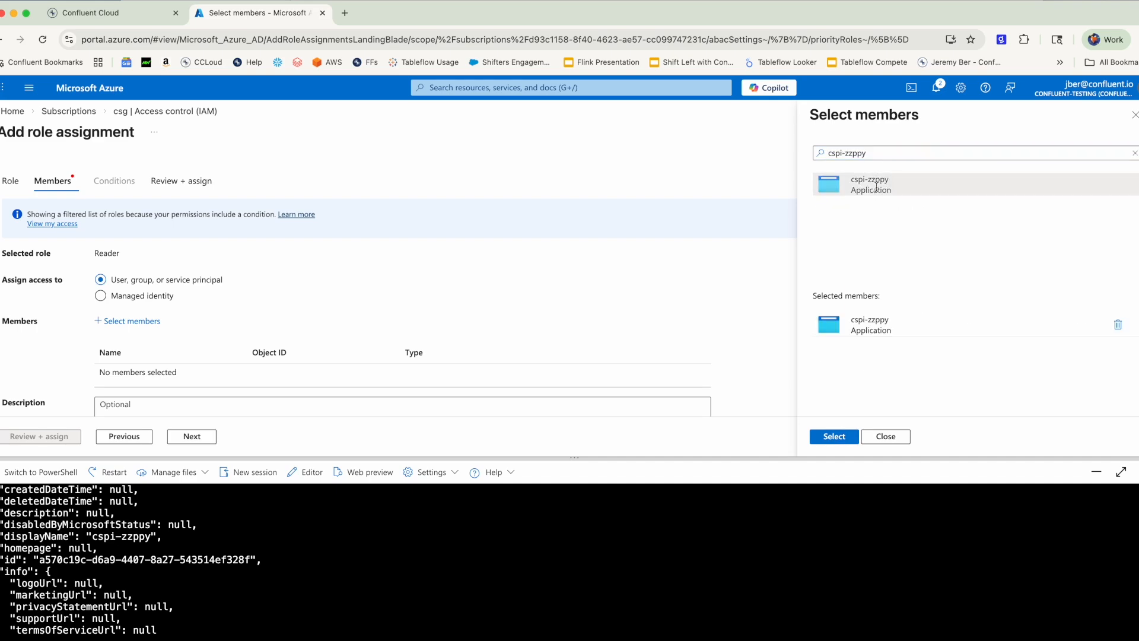
pyautogui.click(834, 437)
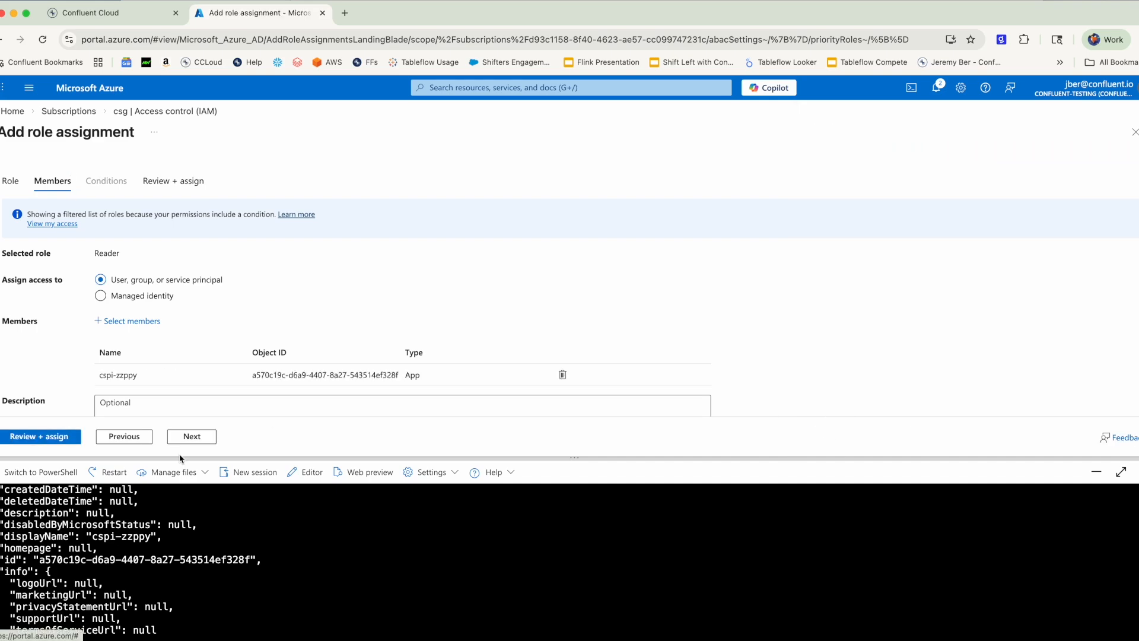
pyautogui.click(45, 438)
pyautogui.click(45, 437)
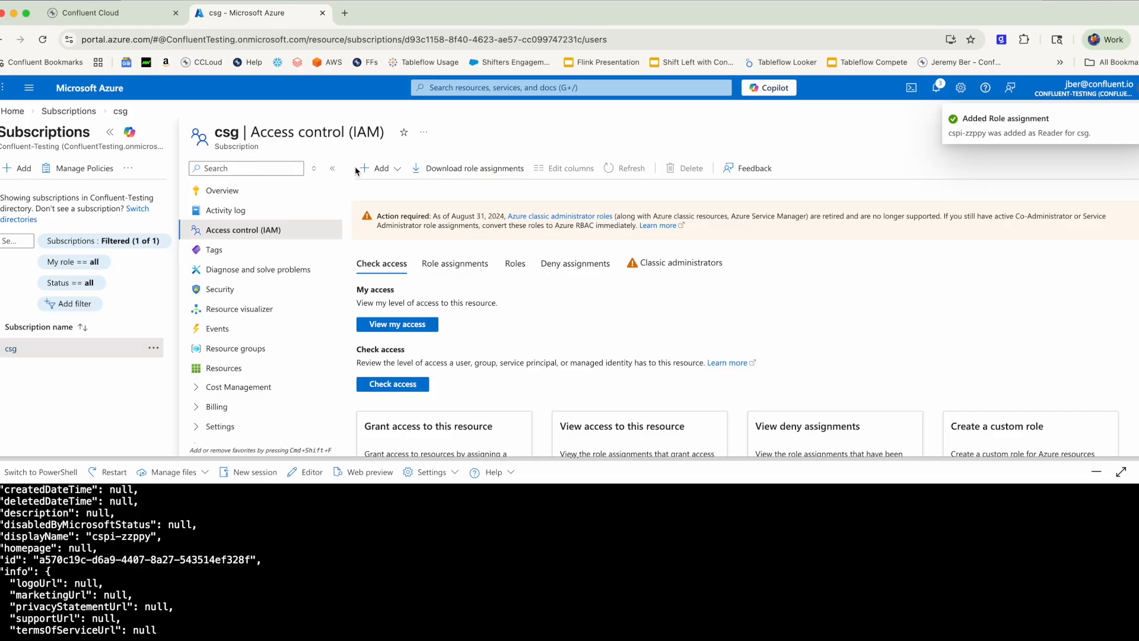
# Step: Start another role assignment on the csg subscription, choosing the Storage Blob Data Contributor role, and proceed to its members
pyautogui.click(381, 168)
pyautogui.click(378, 191)
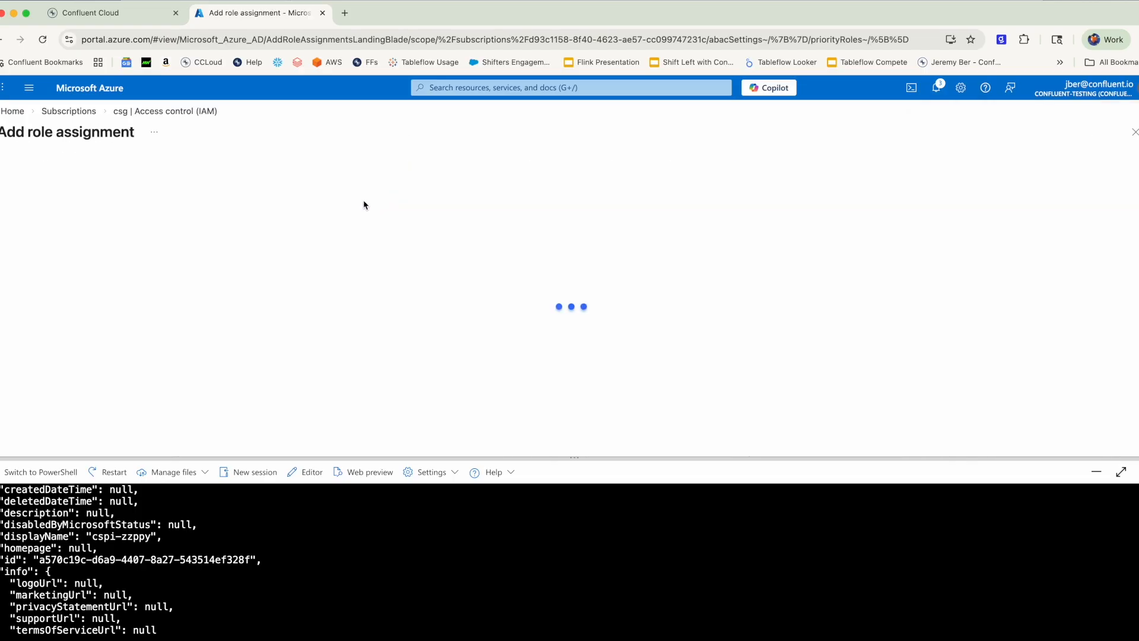
pyautogui.click(95, 296)
pyautogui.write('storage blob')
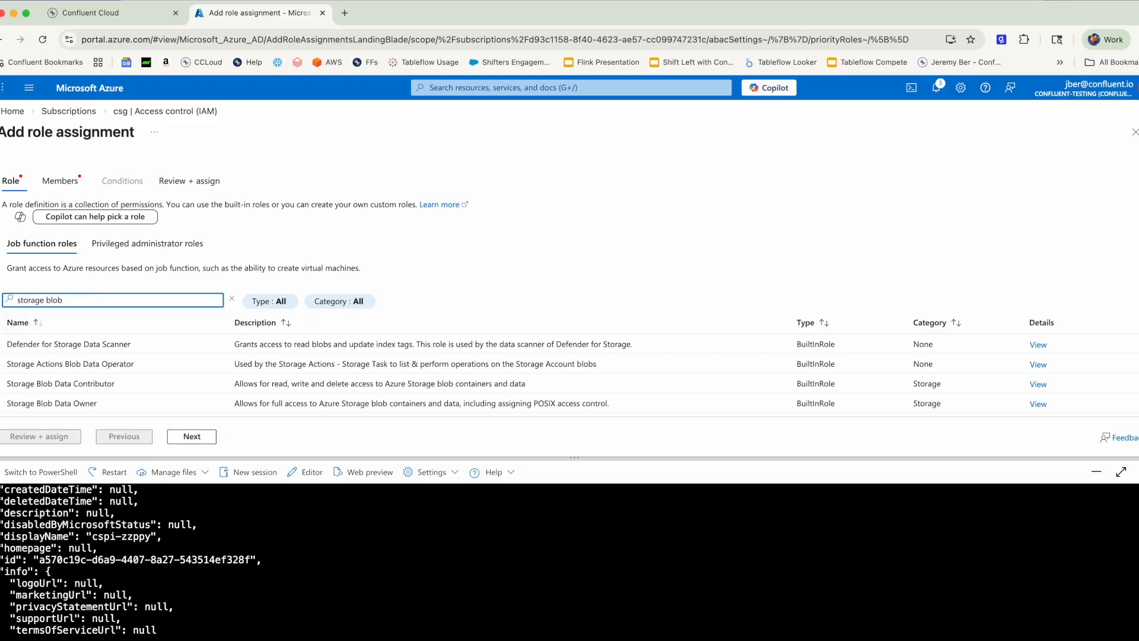
pyautogui.click(96, 382)
pyautogui.click(191, 436)
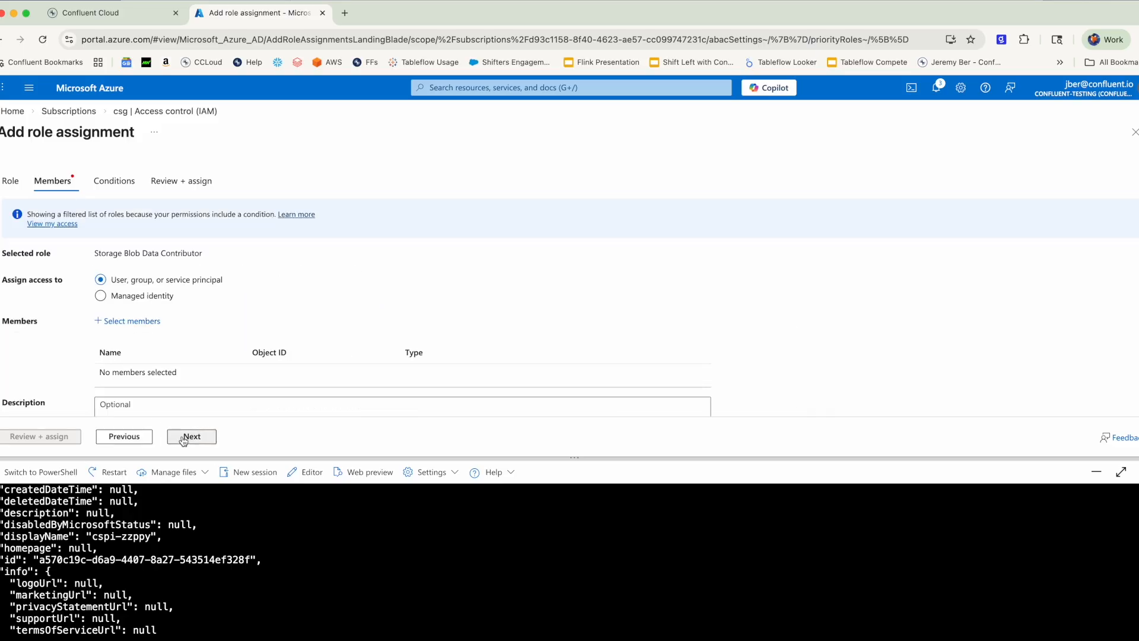
# Step: Add the application cspi-zzppy as the member, then review and assign the Storage Blob Data Contributor role
pyautogui.click(131, 321)
pyautogui.press('super+v')
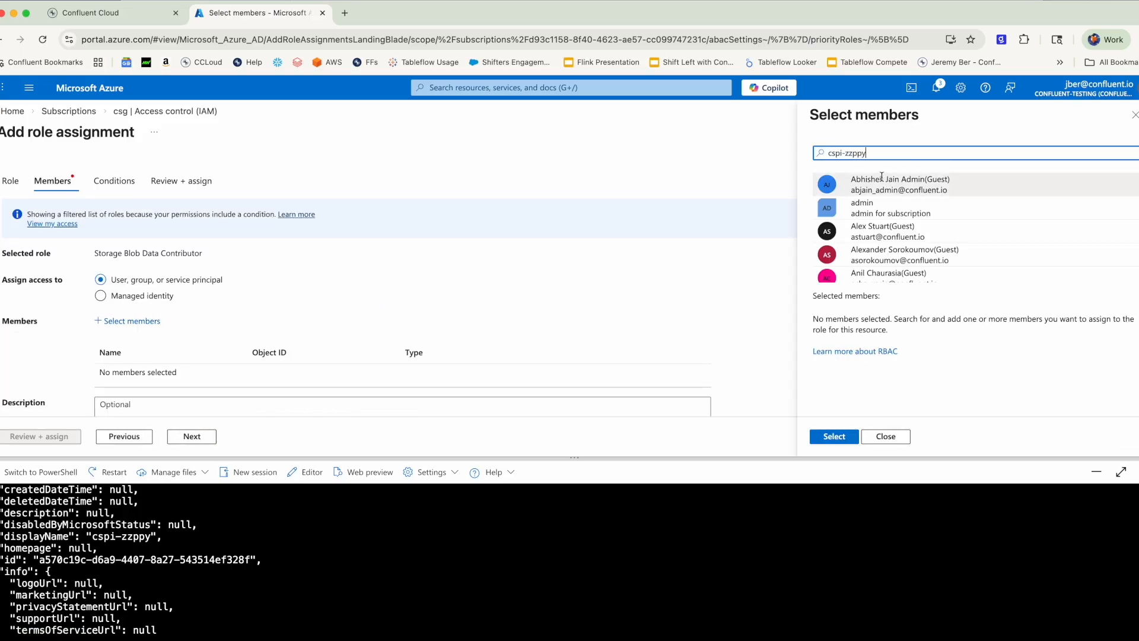
pyautogui.click(883, 182)
pyautogui.click(833, 435)
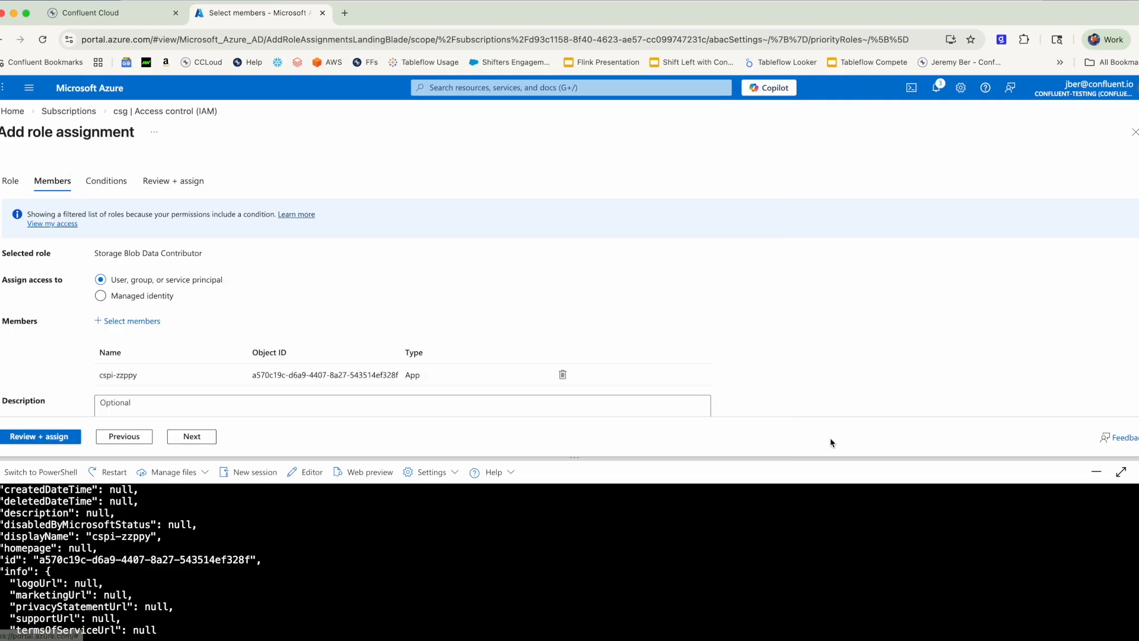
pyautogui.click(59, 437)
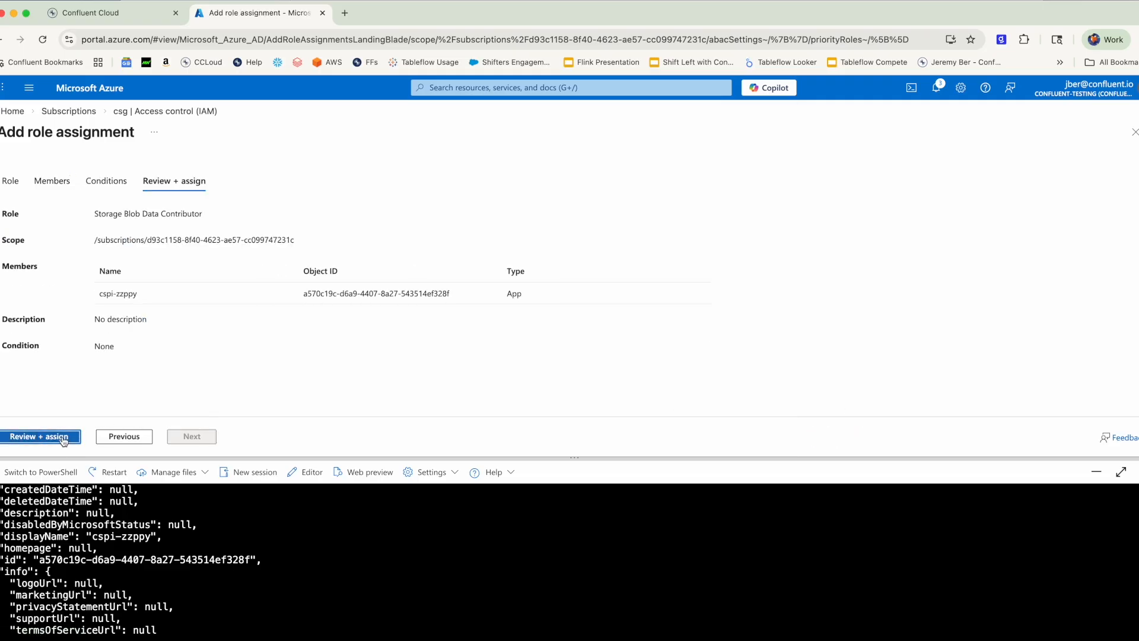
pyautogui.click(63, 438)
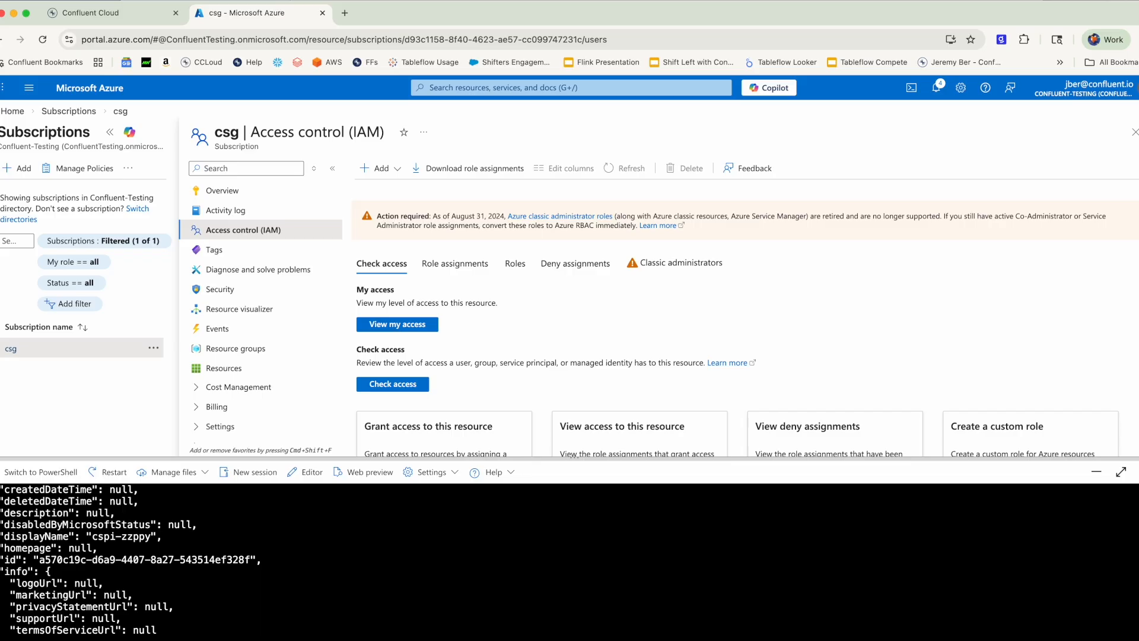
# Step: Switch to Confluent Cloud and continue to the trust relationship stage, then copy the tenant ID from Microsoft Entra ID in Azure
pyautogui.click(80, 17)
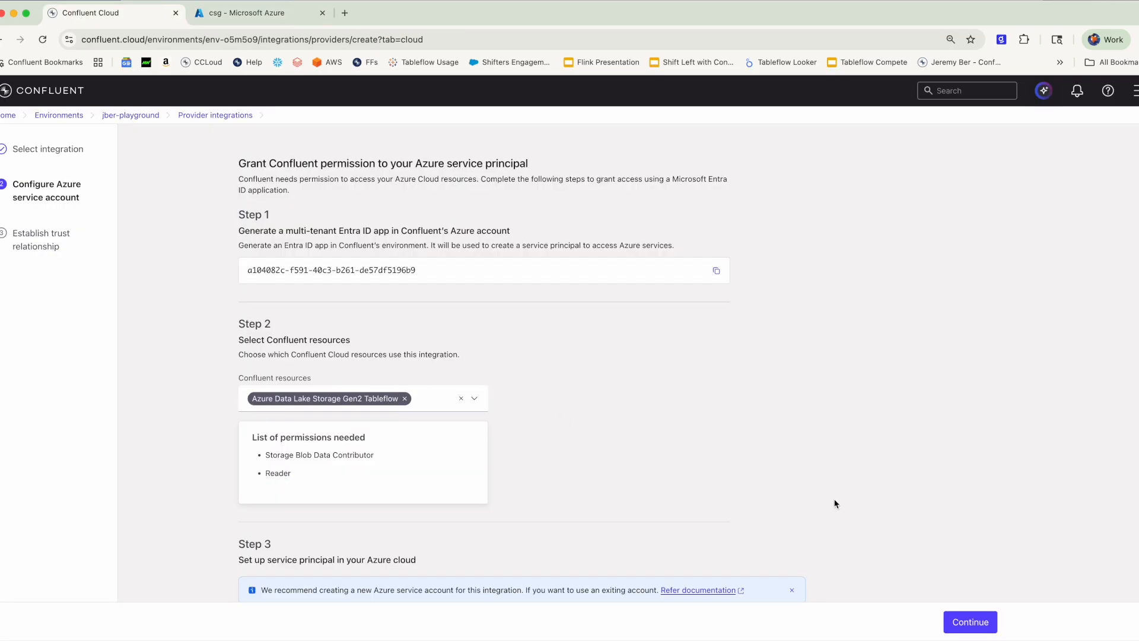
pyautogui.click(985, 622)
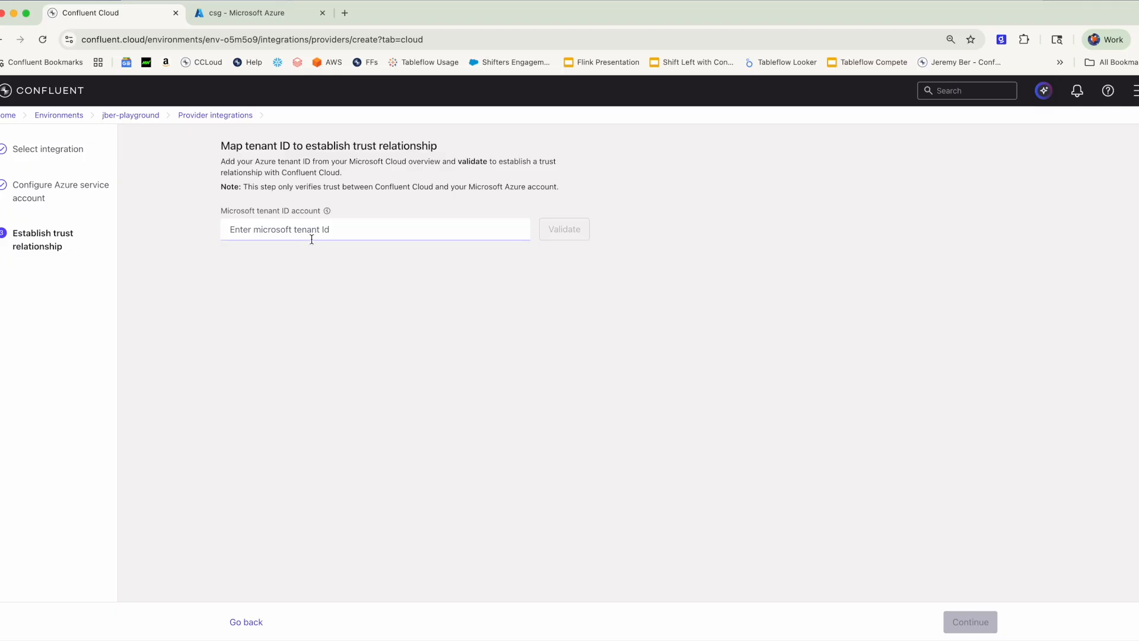
pyautogui.click(243, 16)
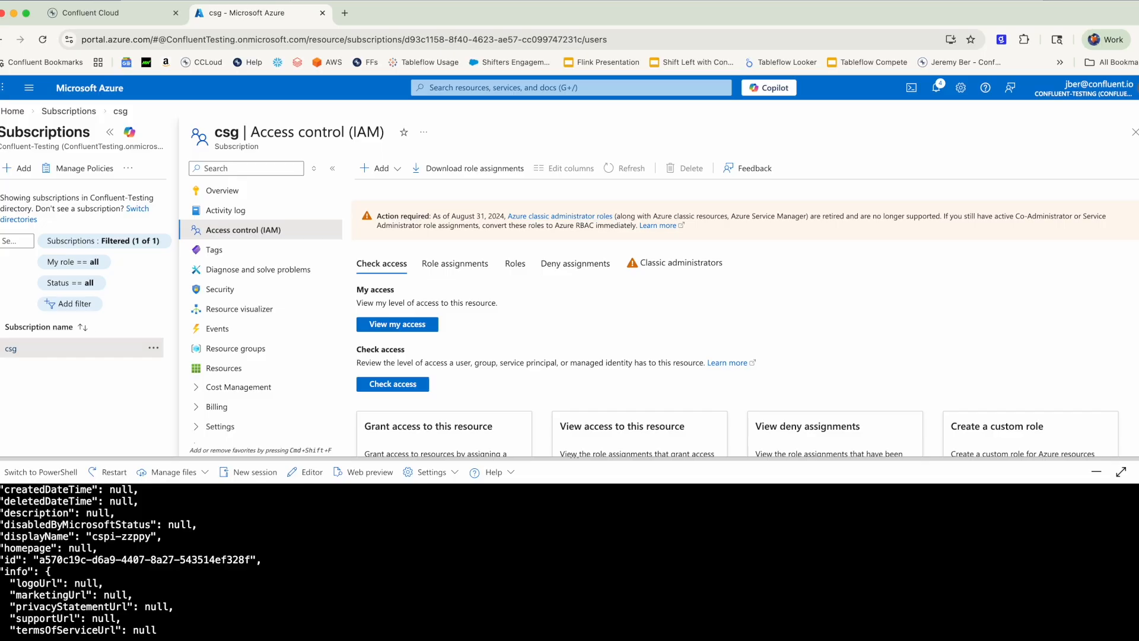
pyautogui.click(463, 89)
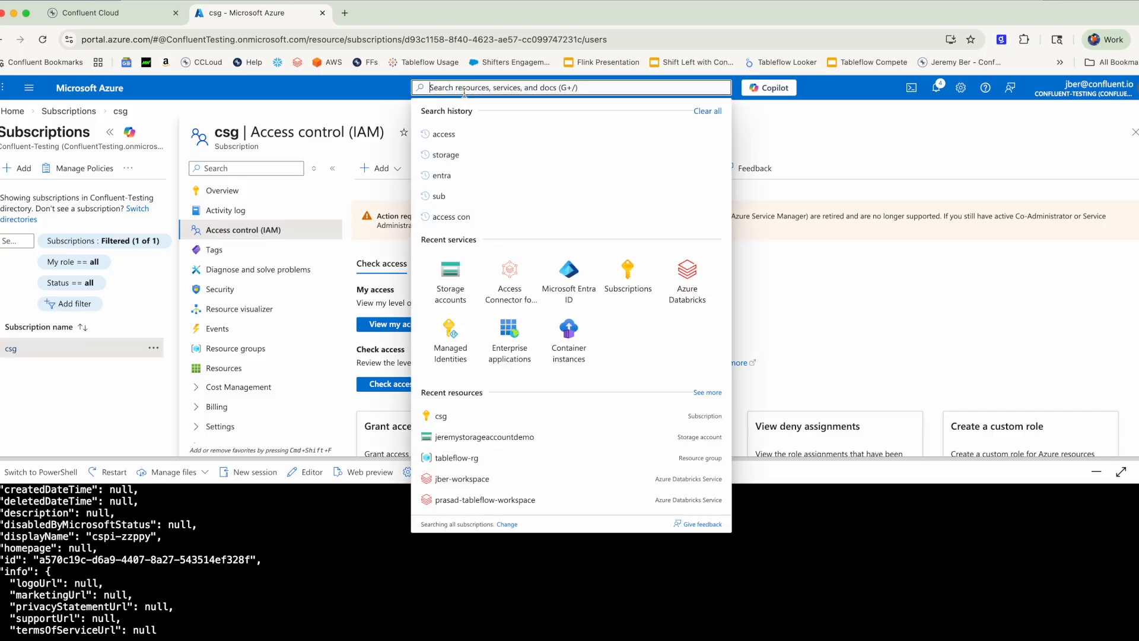
pyautogui.click(569, 274)
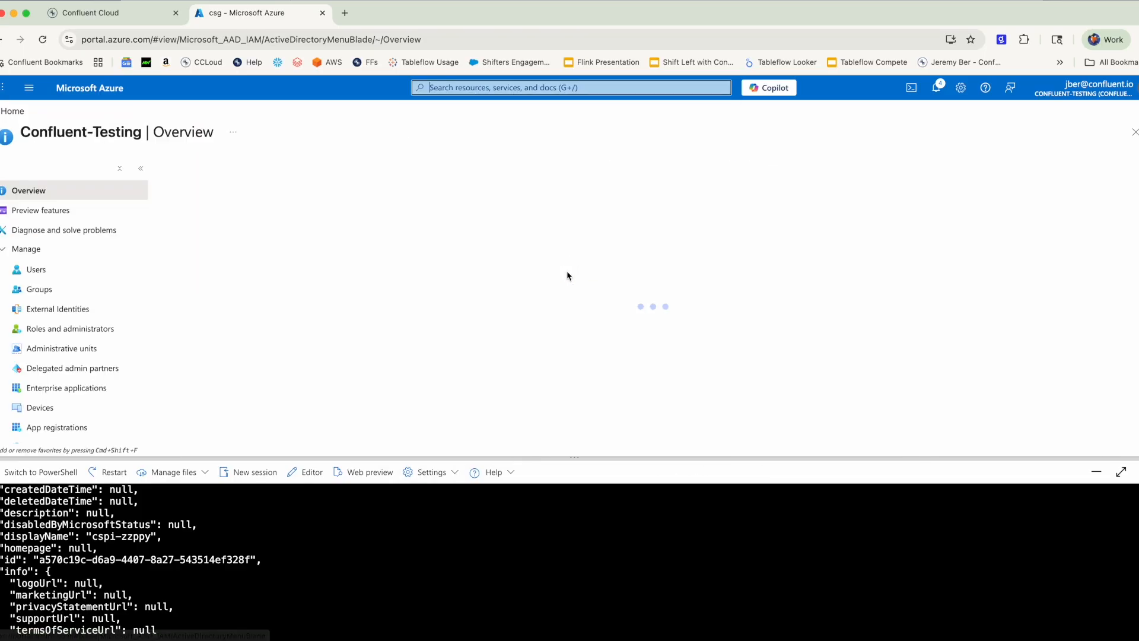
pyautogui.click(433, 340)
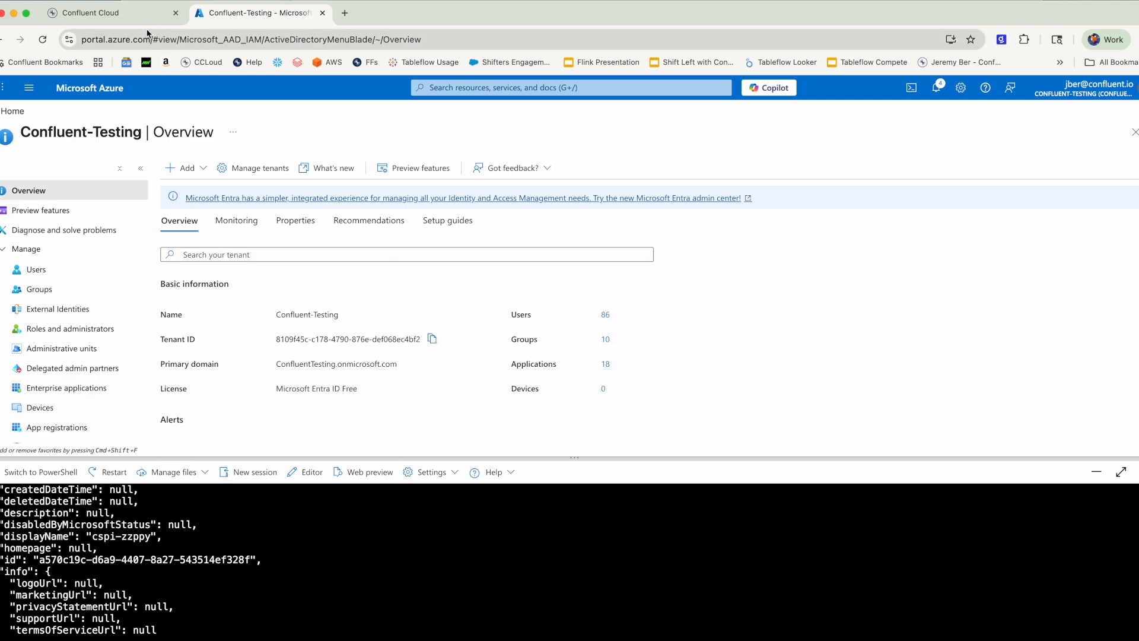
# Step: Back in Confluent Cloud, paste the copied ID as the Microsoft tenant ID account and validate it
pyautogui.click(119, 14)
pyautogui.click(314, 228)
pyautogui.press('super+v')
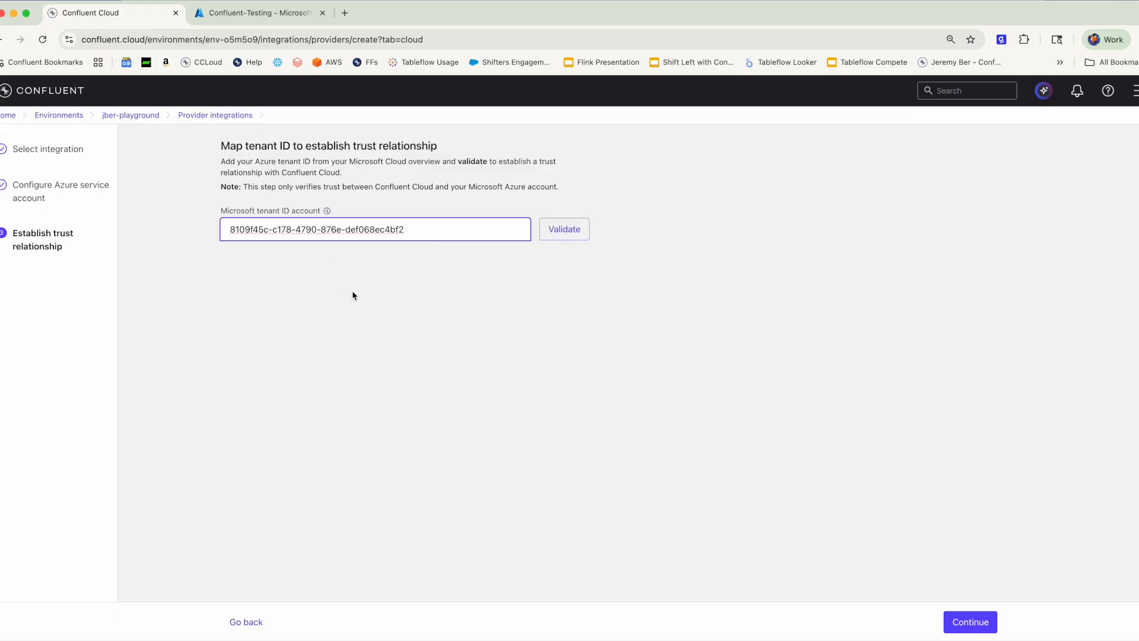
pyautogui.click(578, 232)
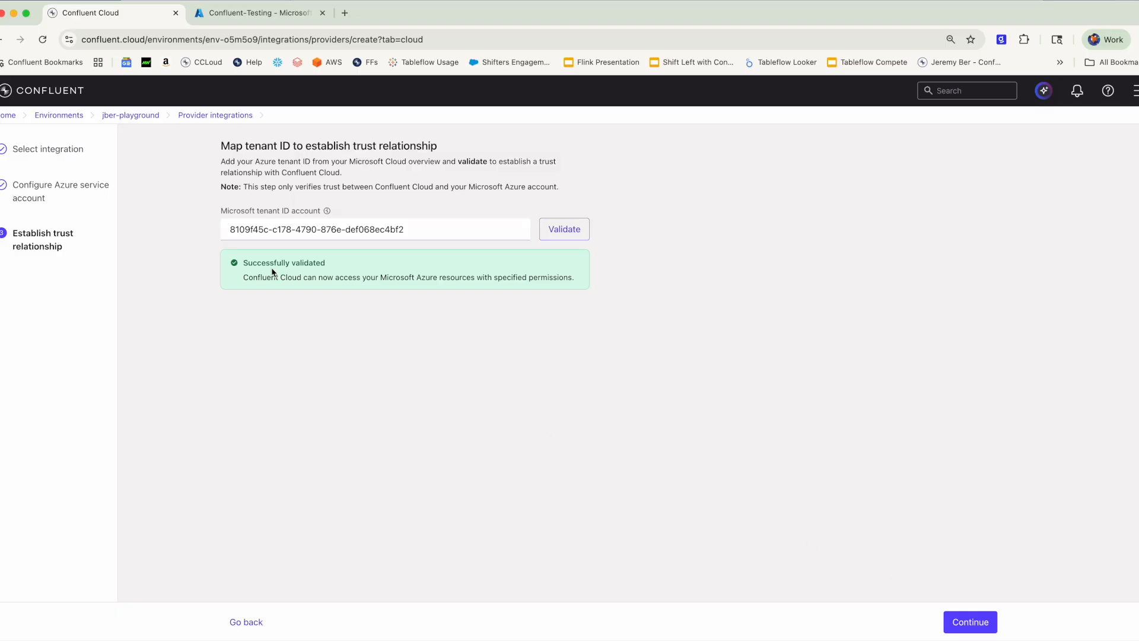
# Step: Finish creating the Azure provider integration and review it in the list of Microsoft Azure integrations
pyautogui.click(971, 621)
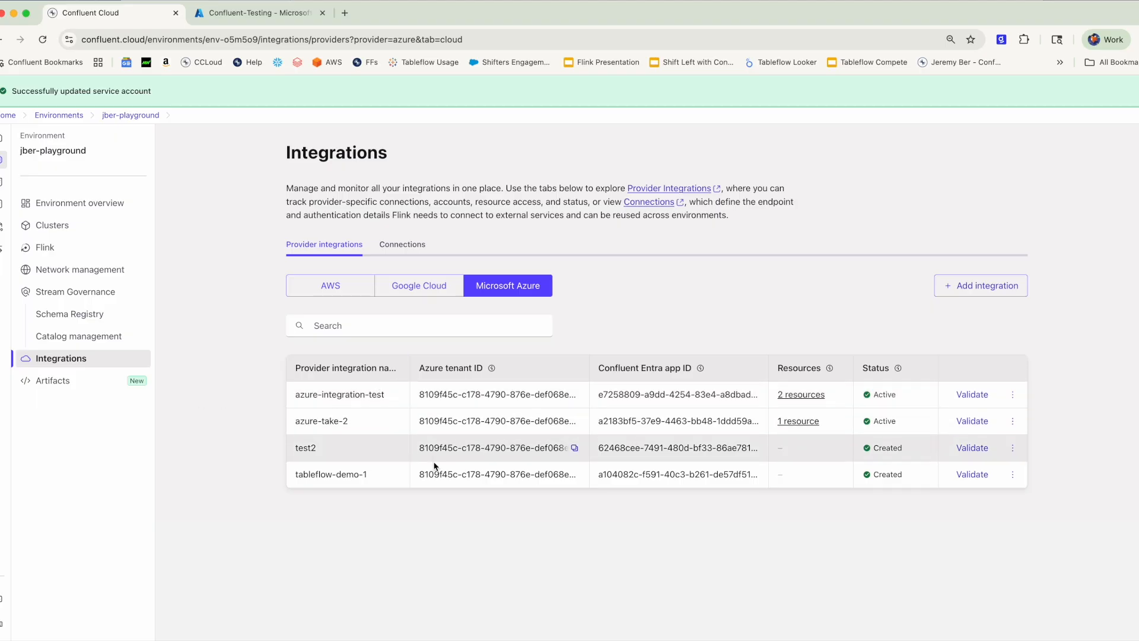
pyautogui.tripleClick(329, 476)
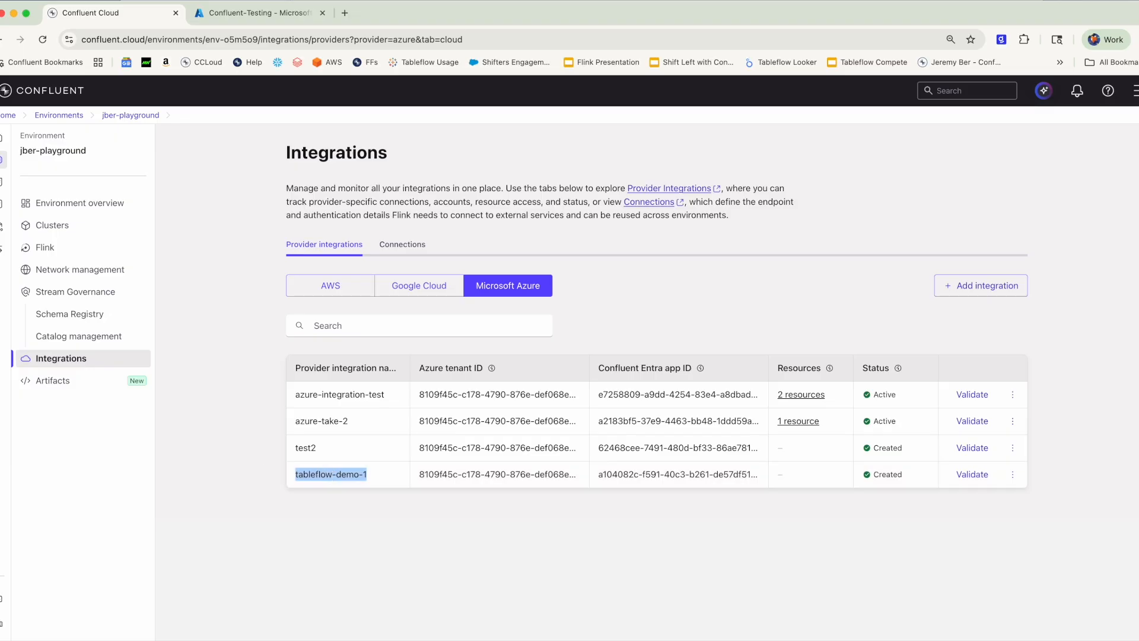
pyautogui.click(228, 279)
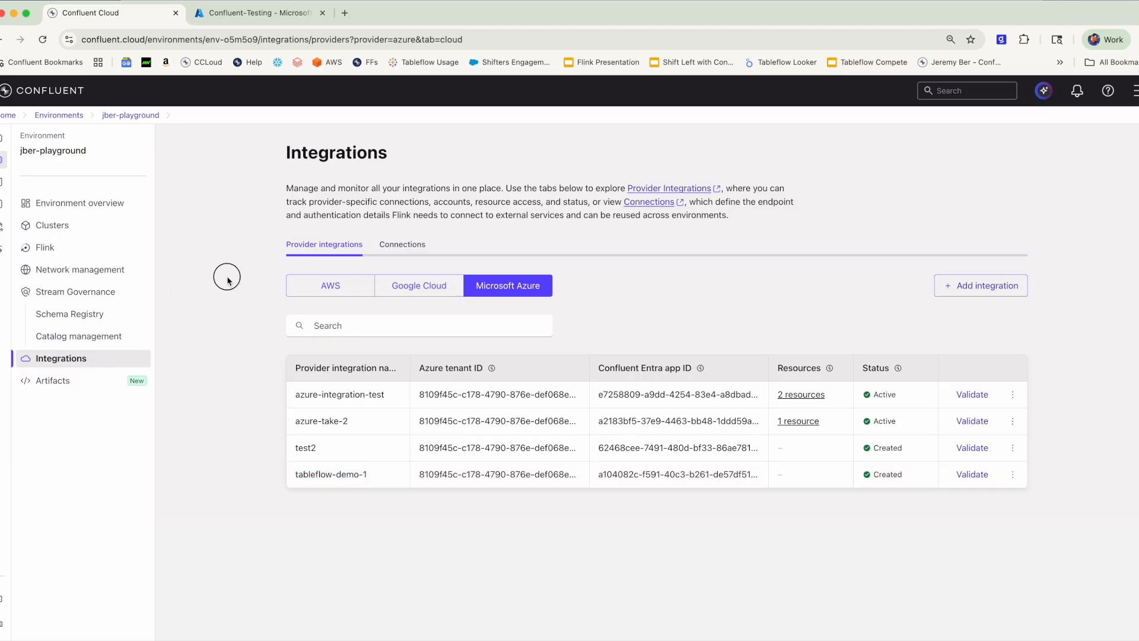
# Step: Go to the environment's clusters and open the topics of the Azure cluster cluster_1
pyautogui.click(80, 226)
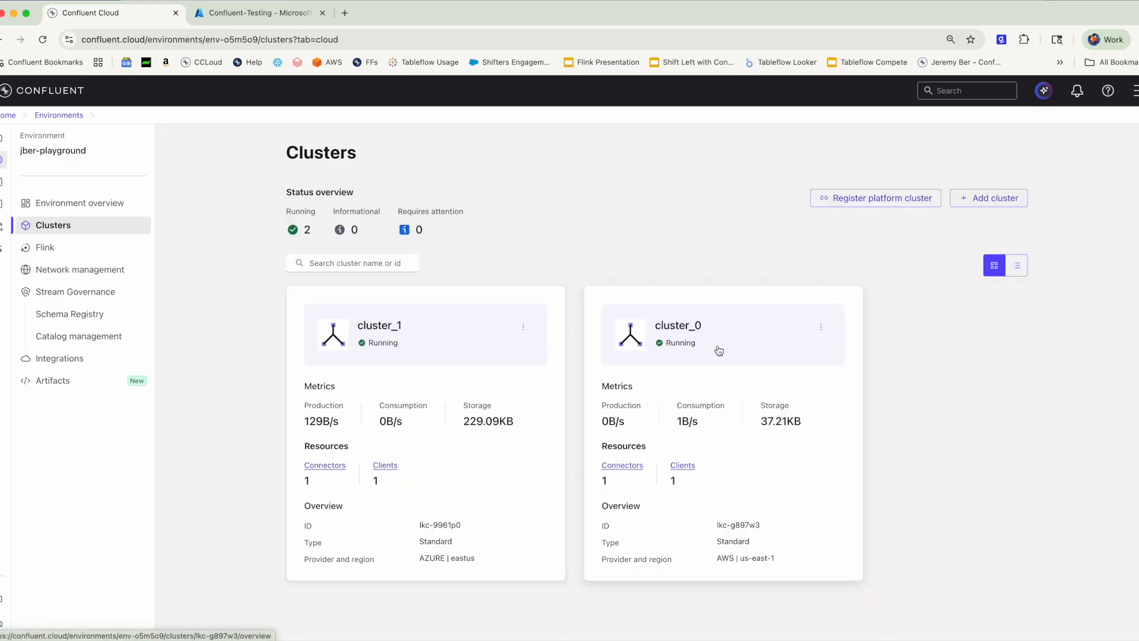
pyautogui.click(438, 356)
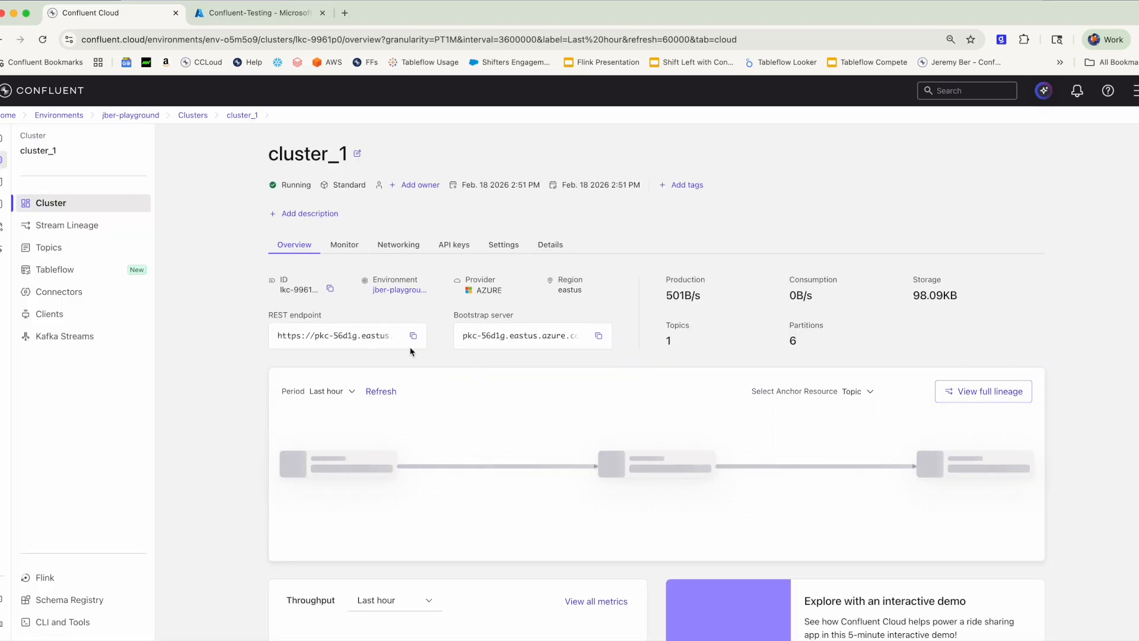
pyautogui.click(59, 255)
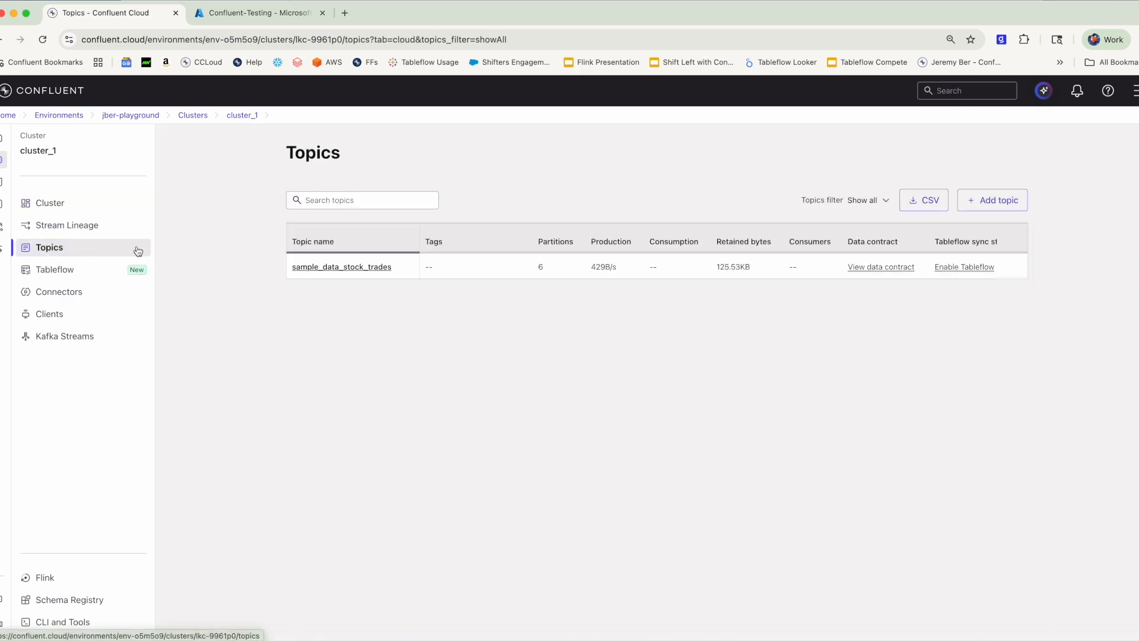
# Step: Start enabling Tableflow on sample_data_stock_trades as Iceberg in your own storage, and select test2 as the provider integration
pyautogui.click(944, 268)
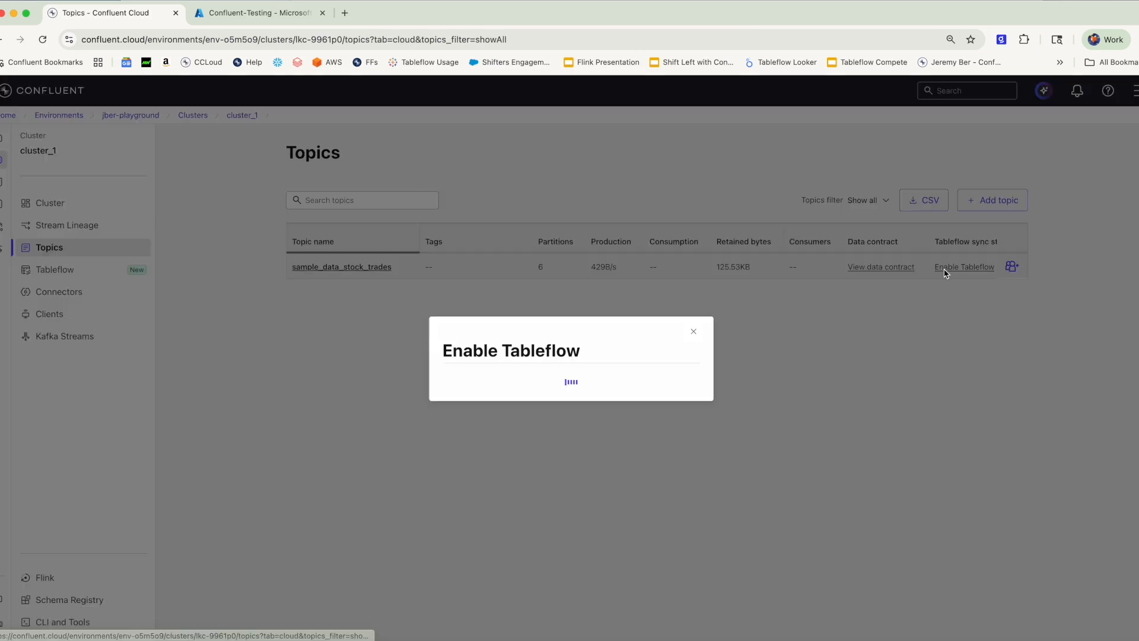
pyautogui.click(519, 483)
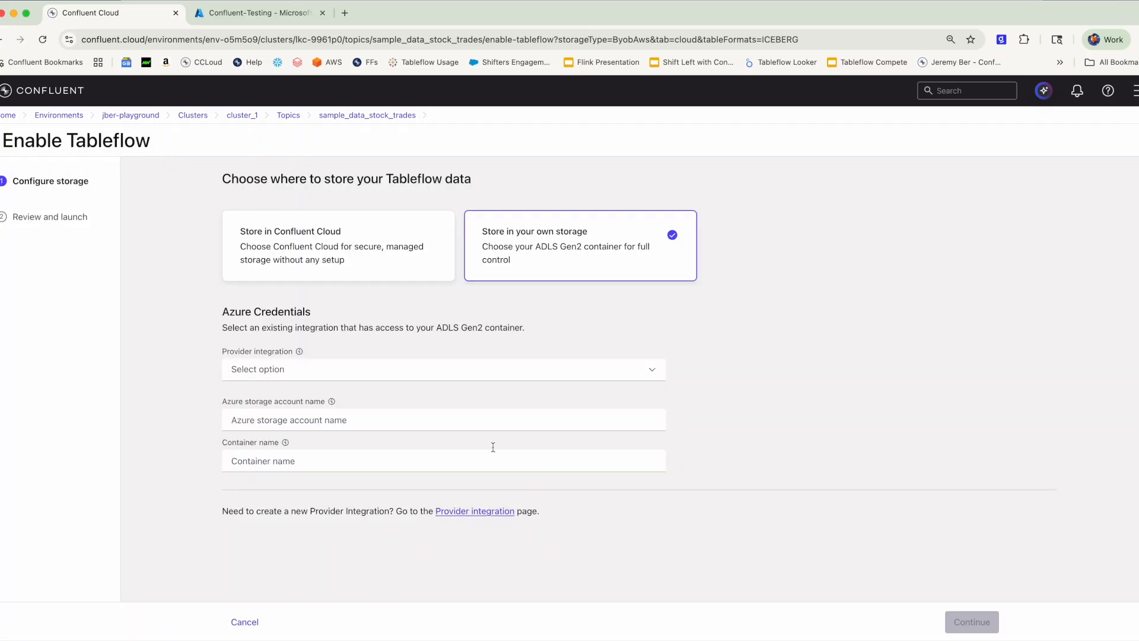
pyautogui.click(331, 372)
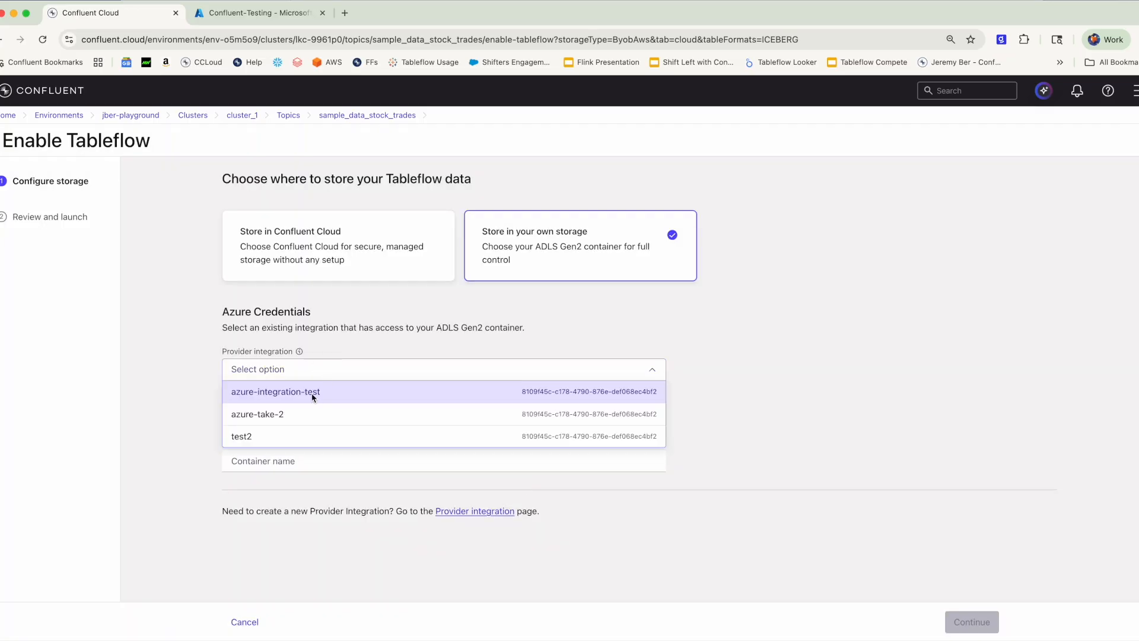
pyautogui.click(283, 438)
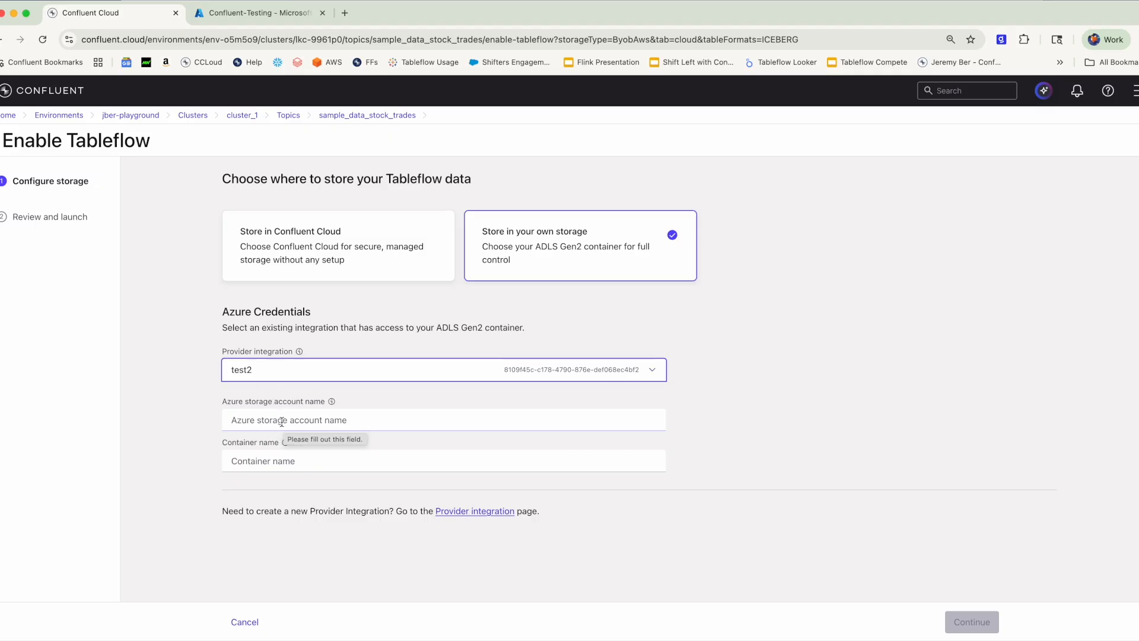
# Step: Copy the demo storage account's name from Azure's storage accounts and paste it as the Azure storage account name in Confluent Cloud
pyautogui.click(272, 20)
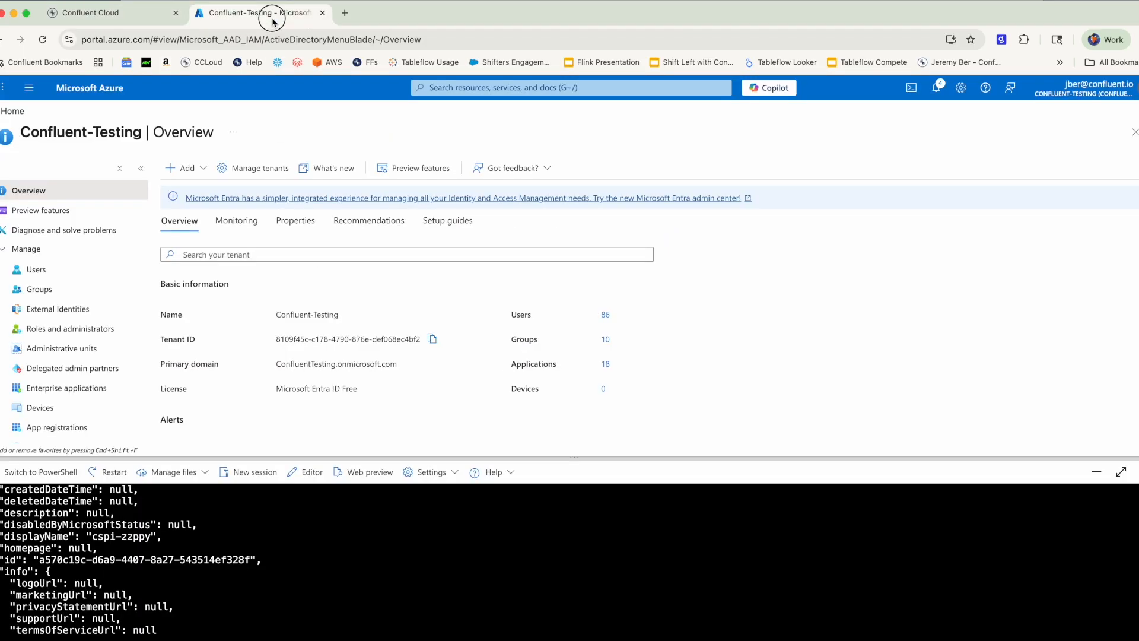
pyautogui.click(462, 89)
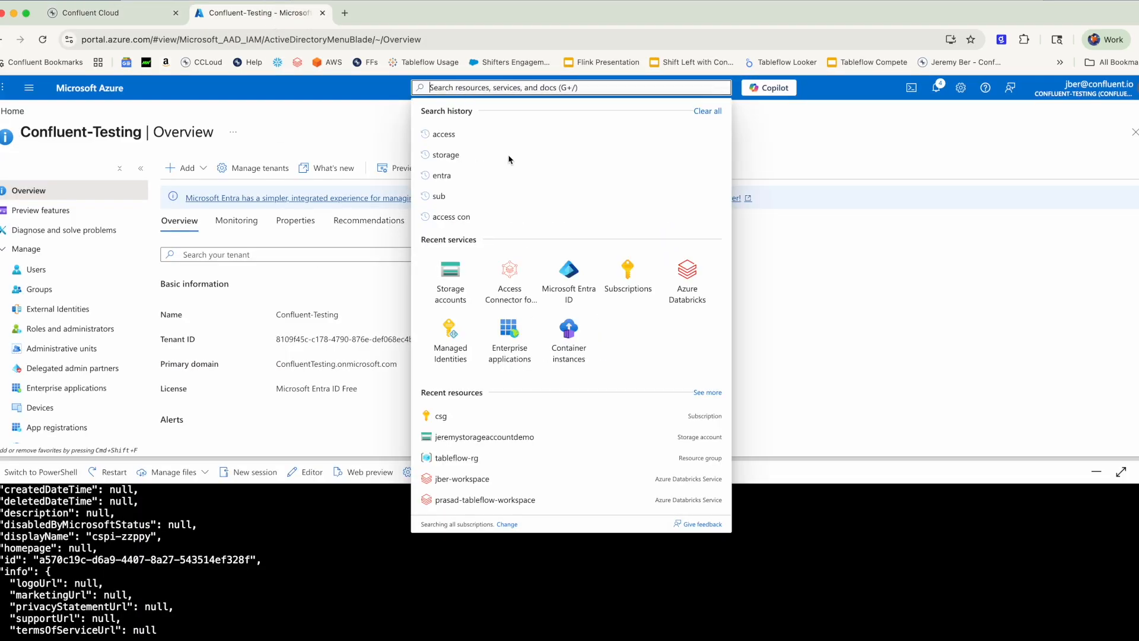
pyautogui.click(457, 280)
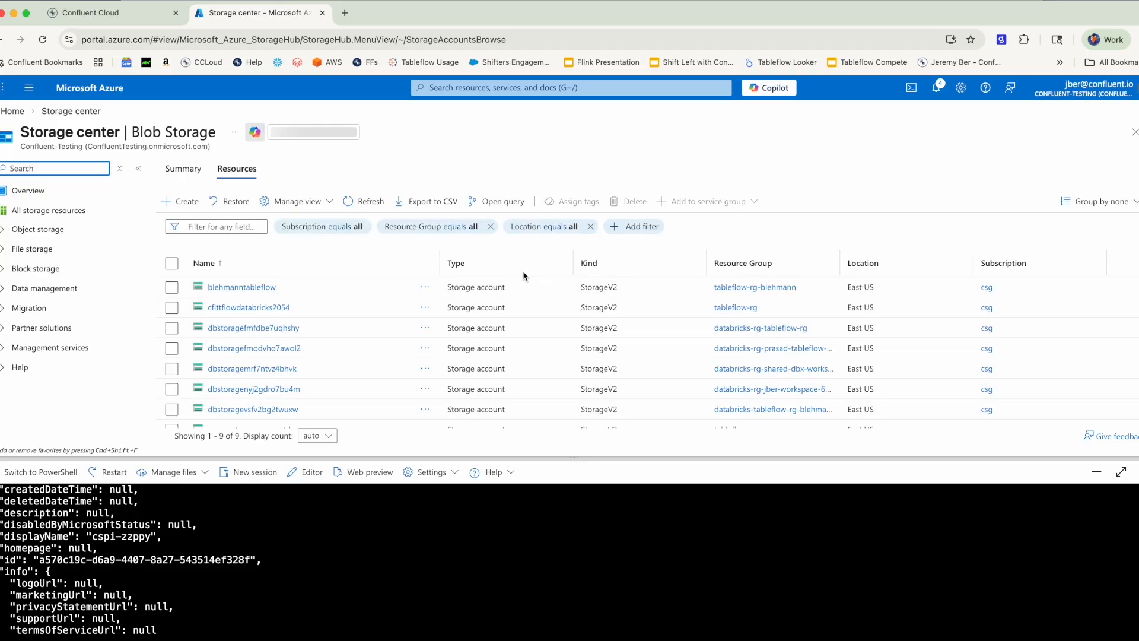
pyautogui.moveTo(312, 397); pyautogui.dragTo(198, 398)
pyautogui.press('super+c')
pyautogui.scroll(1, 356, 357)
pyautogui.scroll(-1, 367, 356)
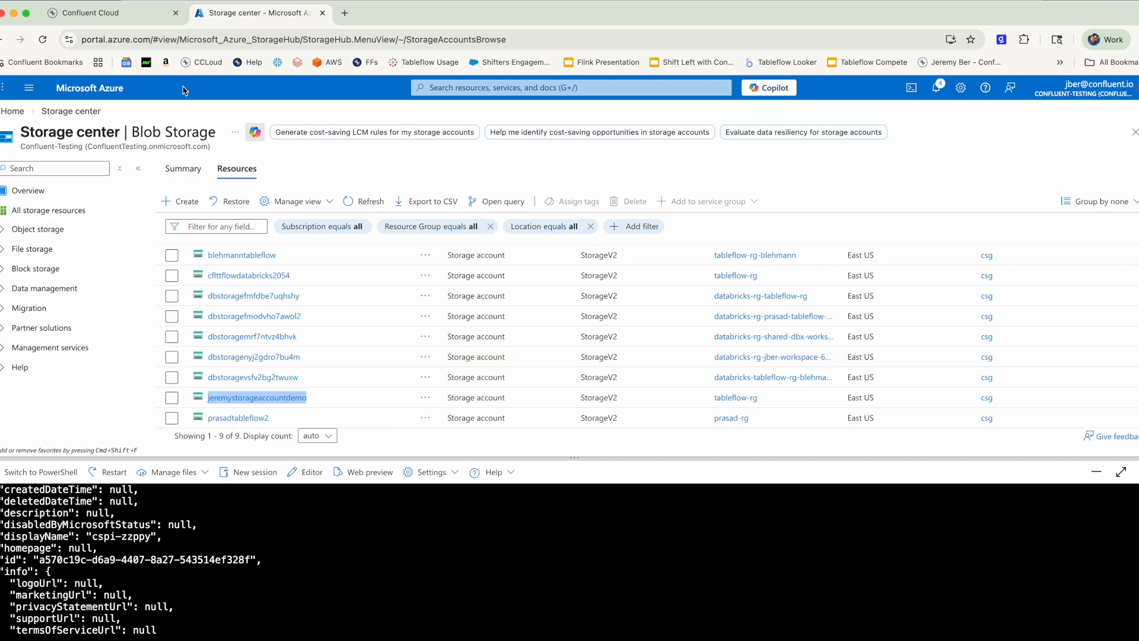
pyautogui.click(130, 13)
pyautogui.click(281, 419)
pyautogui.press('super+v')
# Step: Switch to Azure, open the demo storage account's containers, and copy the name of the tableflow container
pyautogui.click(255, 13)
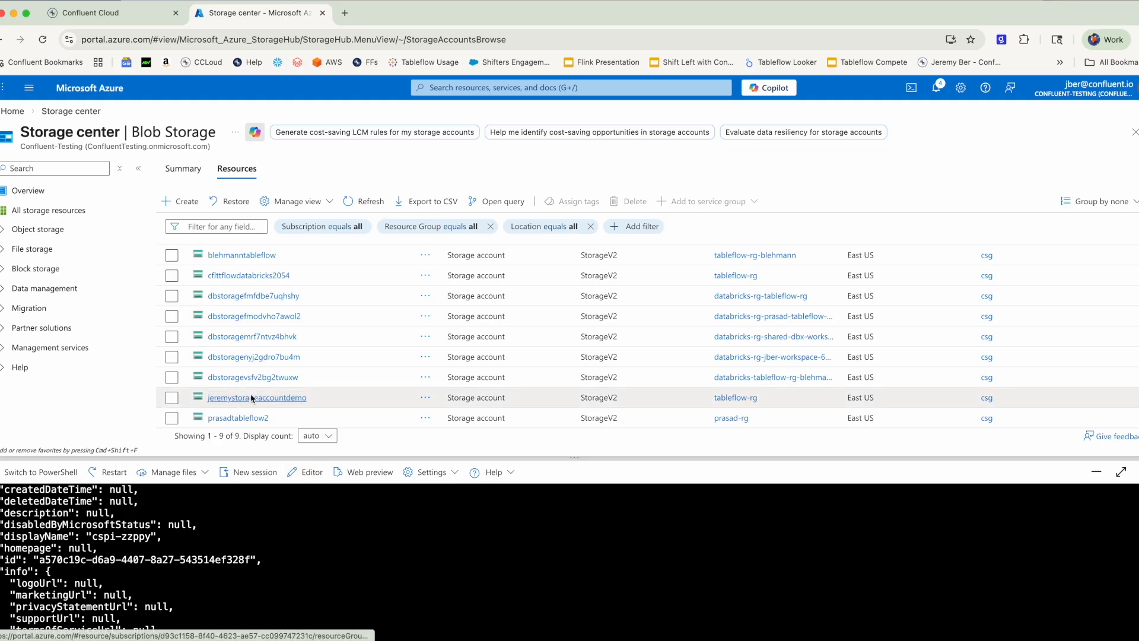
pyautogui.click(231, 397)
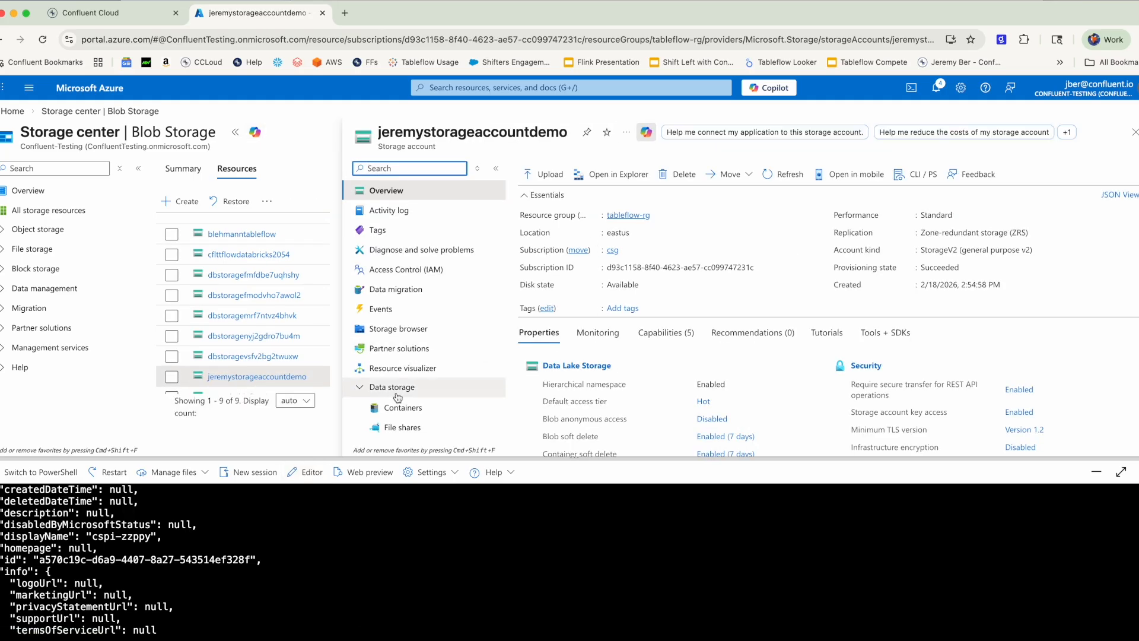
pyautogui.click(395, 407)
pyautogui.doubleClick(584, 278)
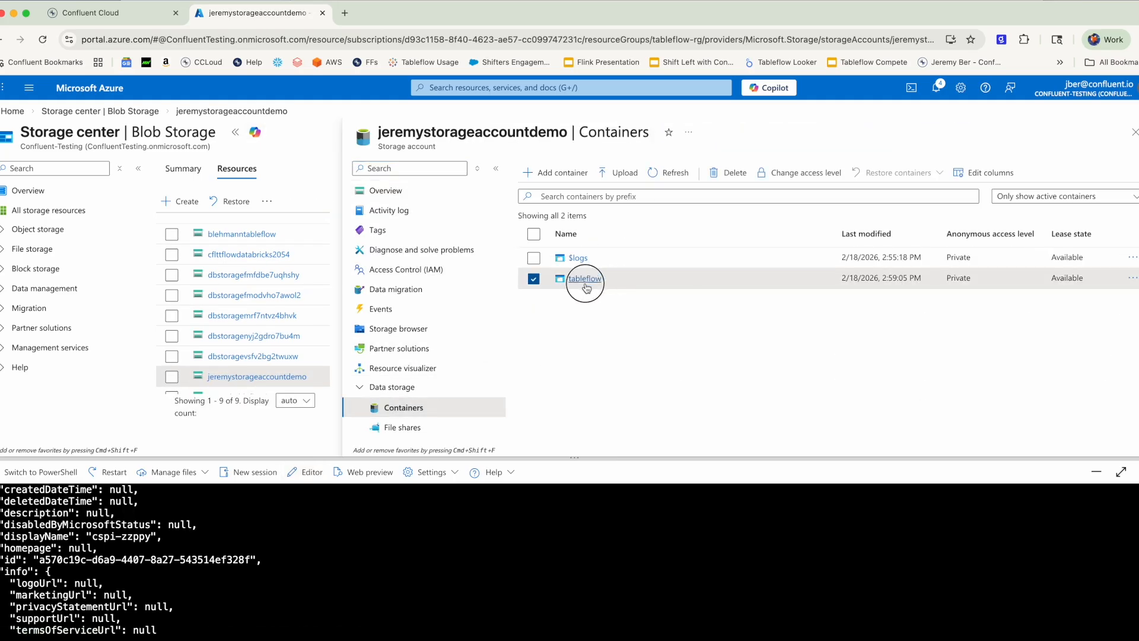
pyautogui.press('super+c')
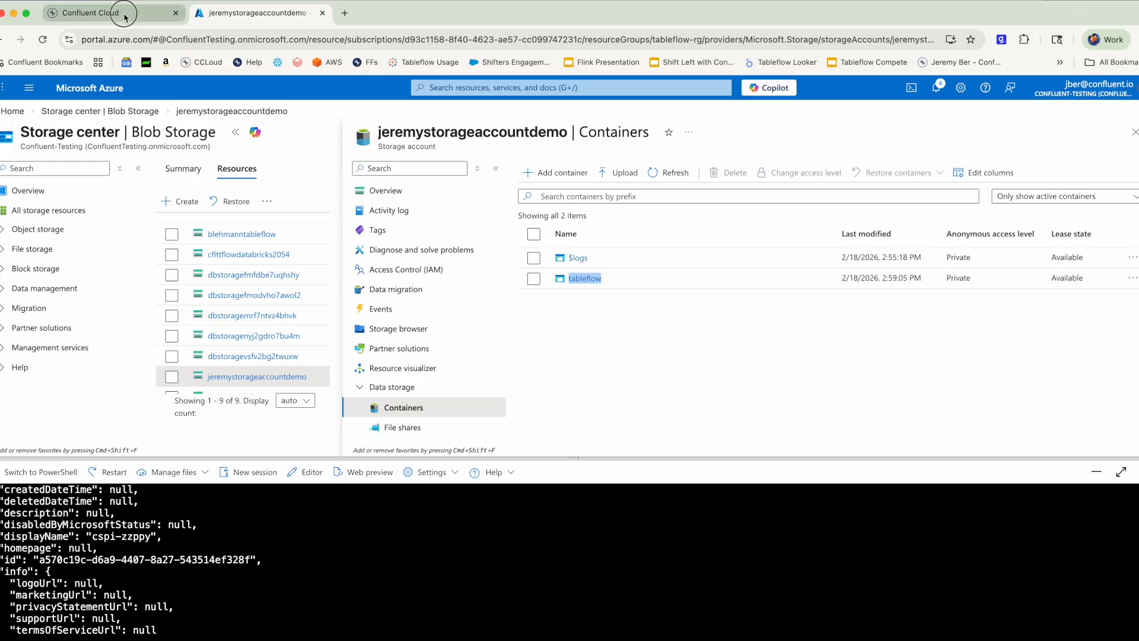
# Step: Back in Confluent Cloud, paste tableflow as the container name, then continue through the review and launch Tableflow
pyautogui.click(89, 12)
pyautogui.click(311, 460)
pyautogui.press('super+v')
pyautogui.click(812, 527)
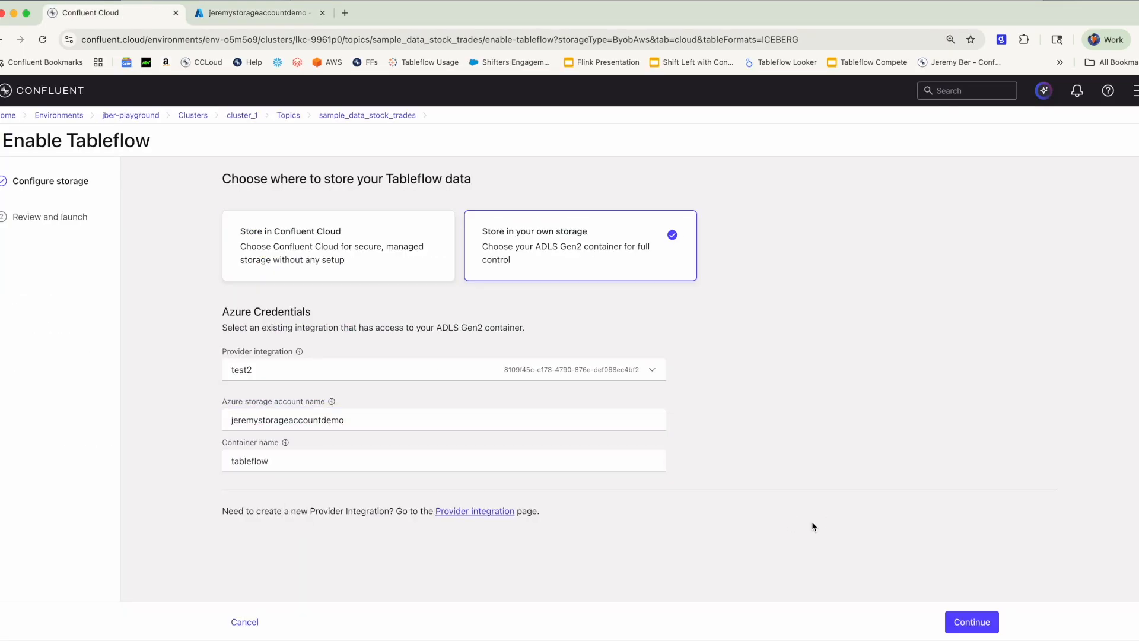
pyautogui.click(971, 621)
pyautogui.click(980, 621)
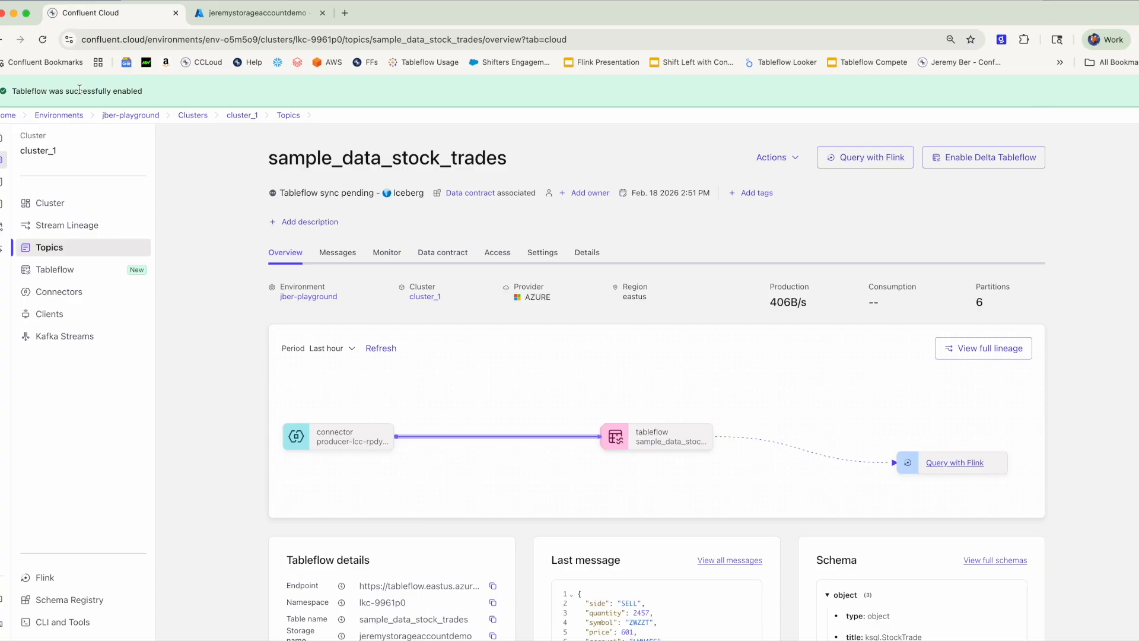
# Step: Check the topic's Tableflow sync status, then view cluster_1's Tableflow overview and reload it to check the storage connections
pyautogui.moveTo(280, 192); pyautogui.dragTo(378, 202)
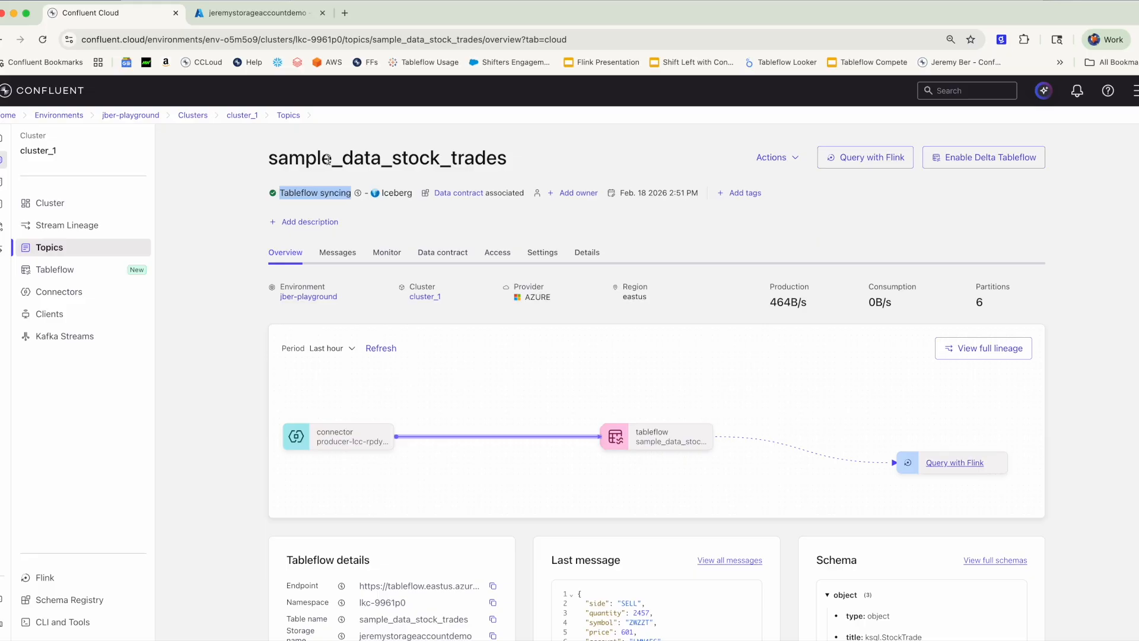
pyautogui.click(122, 268)
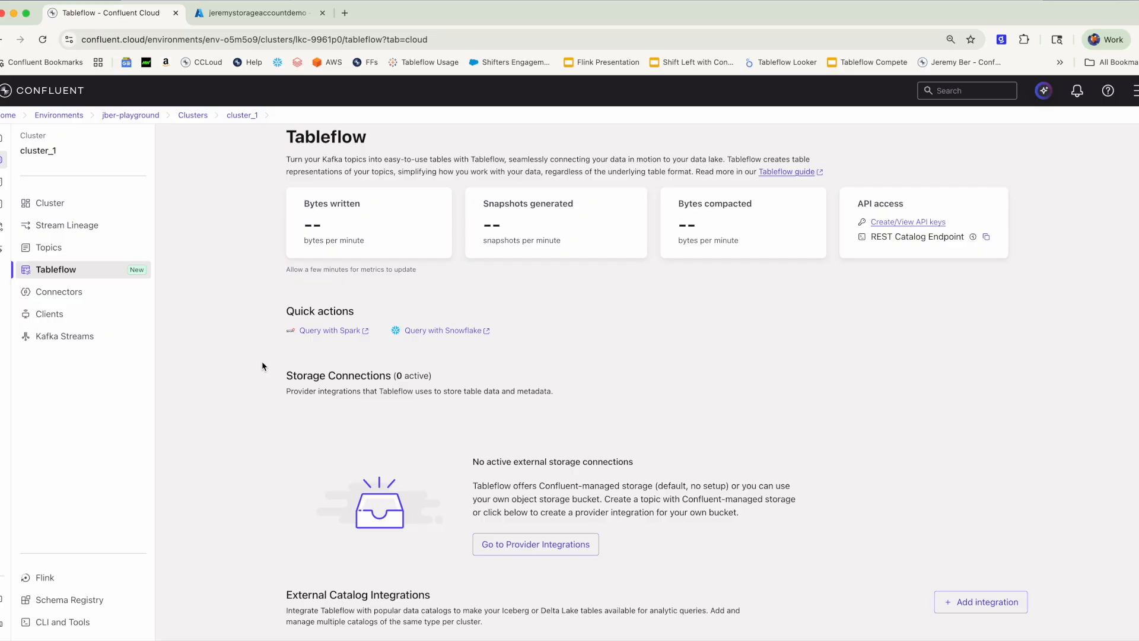
pyautogui.press('super+r')
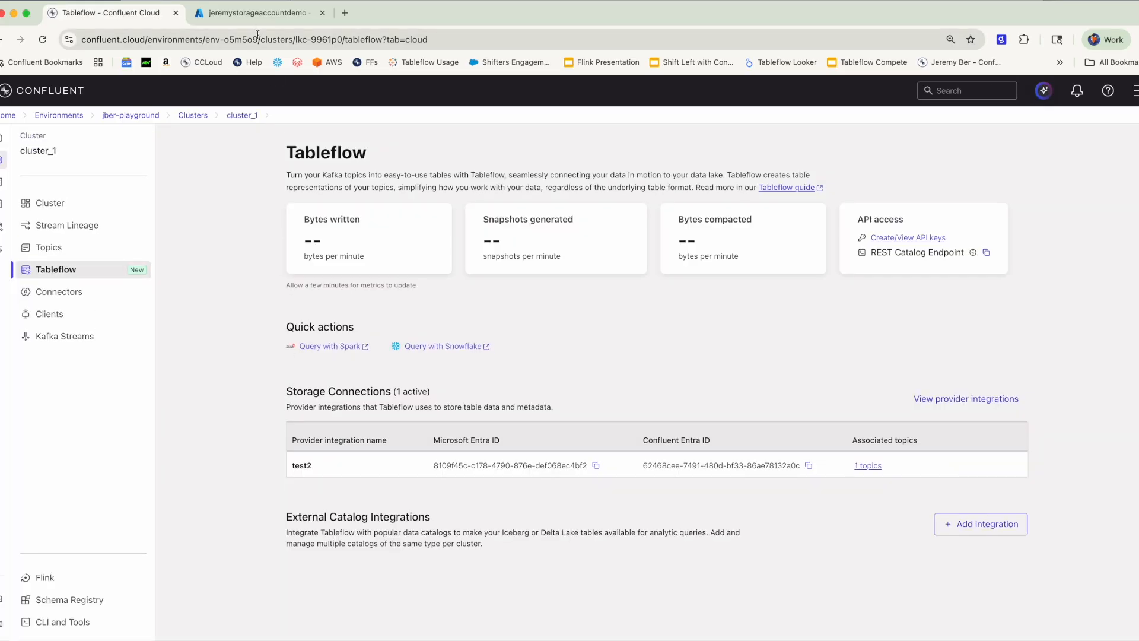
# Step: In Azure, examine the tableflow container's folders from 10101010 down to the table's metadata files, then return to the container's root
pyautogui.click(254, 13)
pyautogui.click(578, 276)
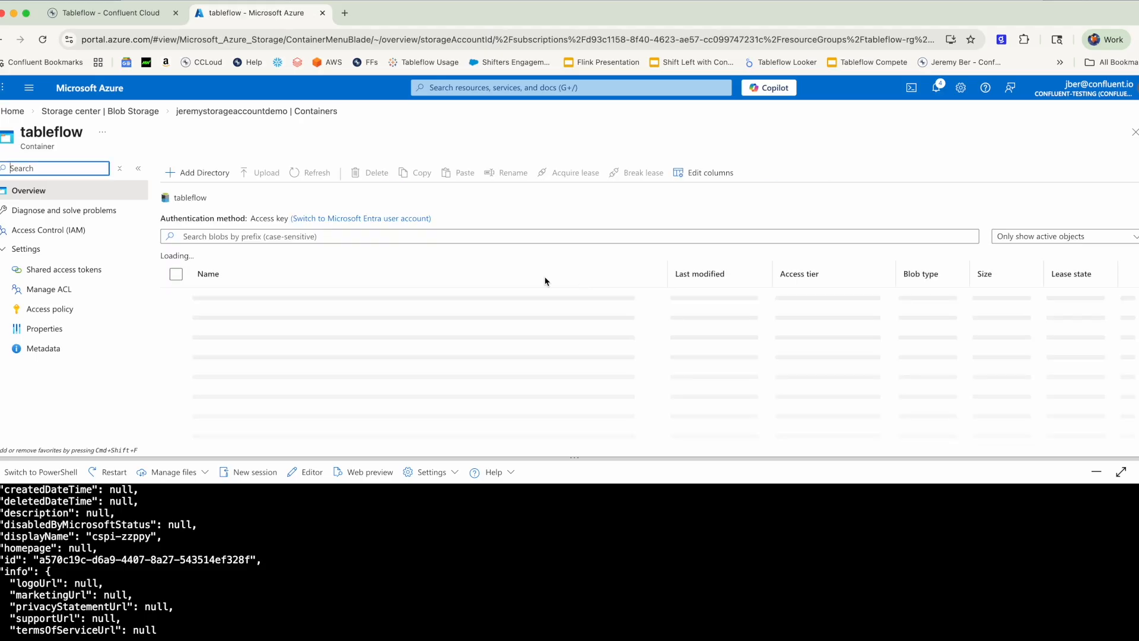
pyautogui.click(231, 299)
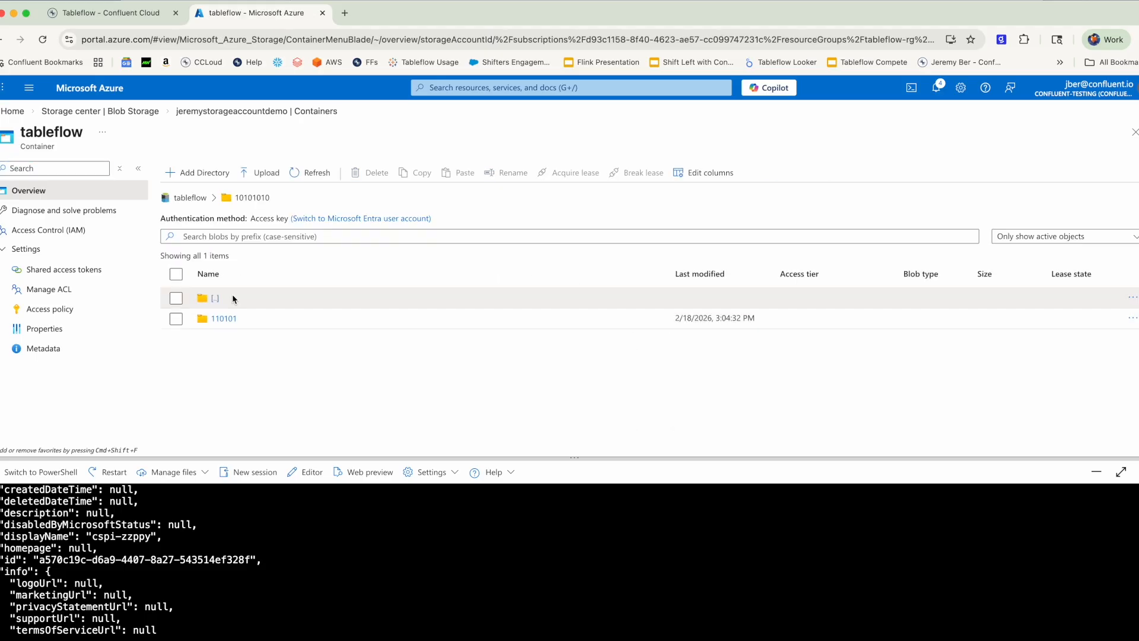
pyautogui.click(221, 319)
pyautogui.click(236, 320)
pyautogui.click(237, 320)
pyautogui.click(241, 320)
pyautogui.click(225, 320)
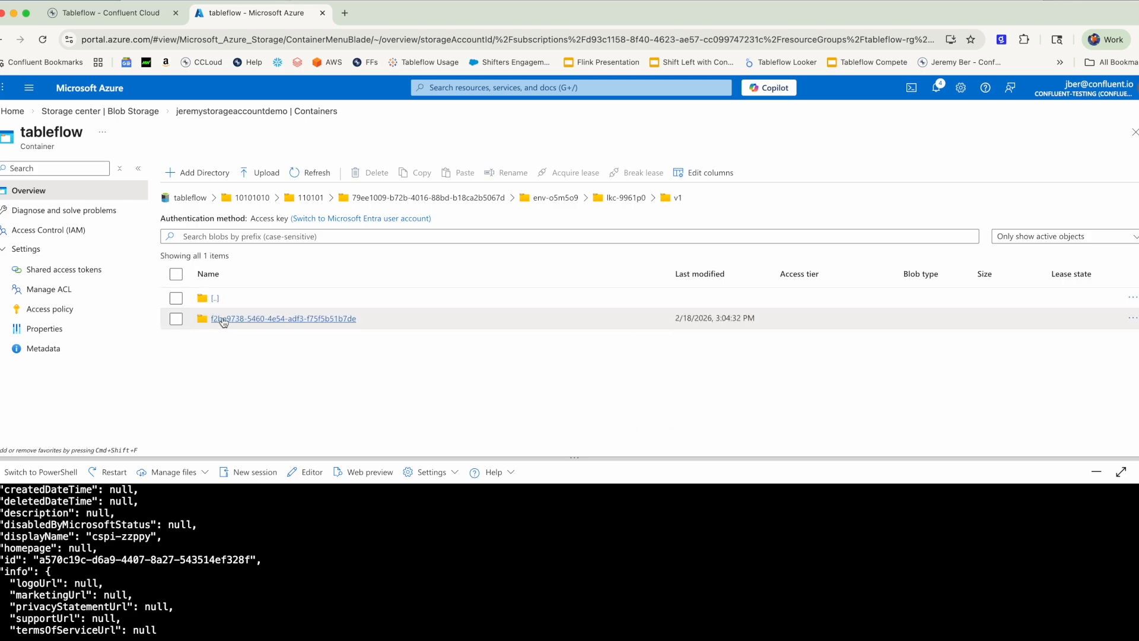
pyautogui.click(223, 320)
pyautogui.click(235, 321)
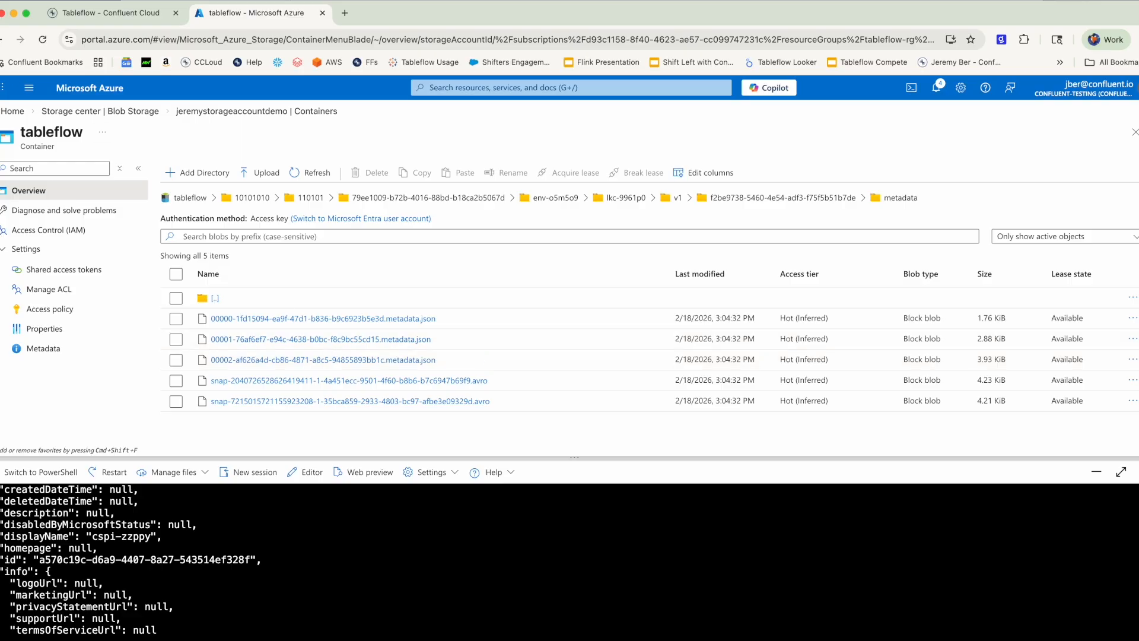
pyautogui.click(2, 40)
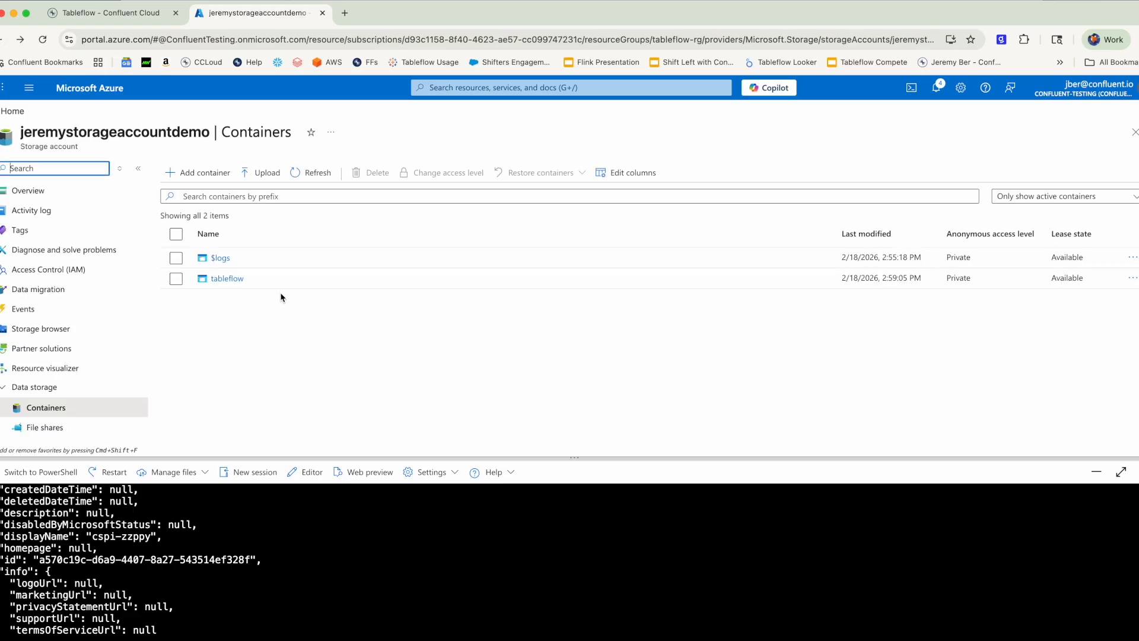
pyautogui.click(233, 279)
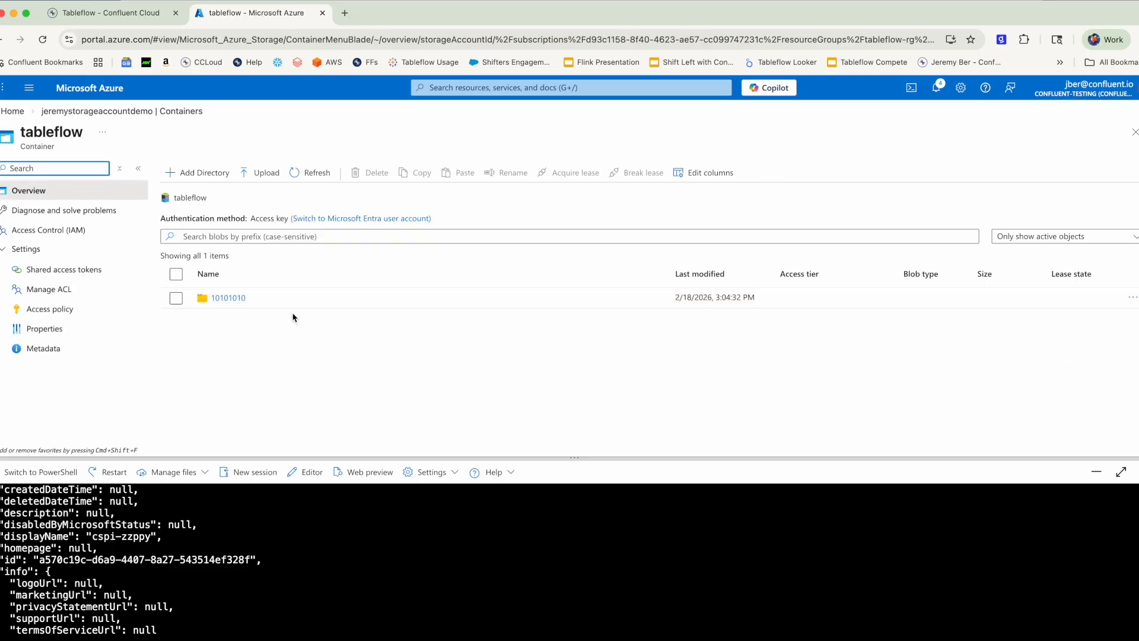